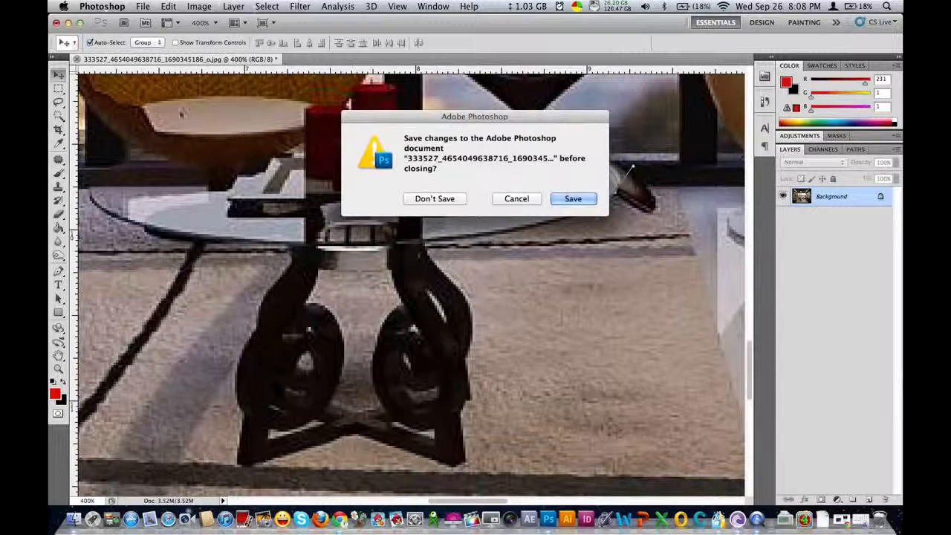
left_click(436, 204)
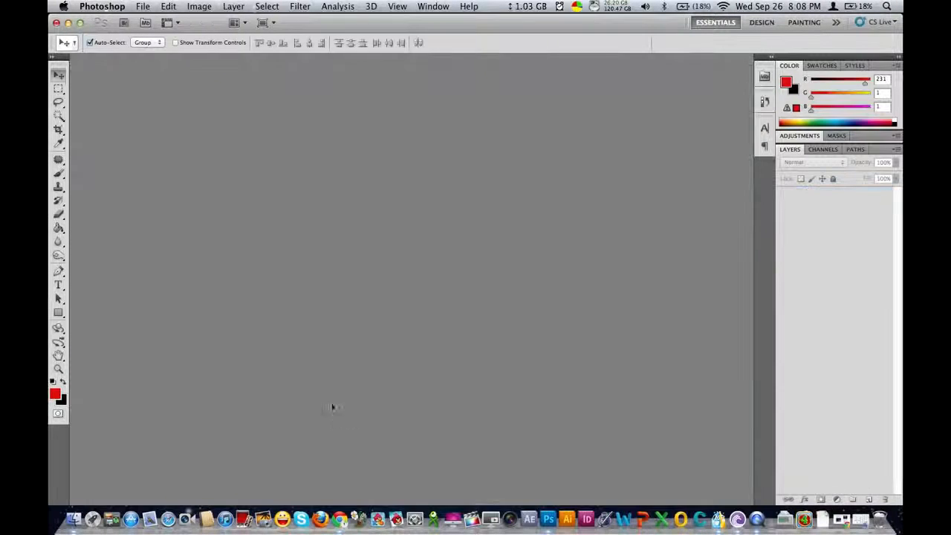
left_click(82, 501)
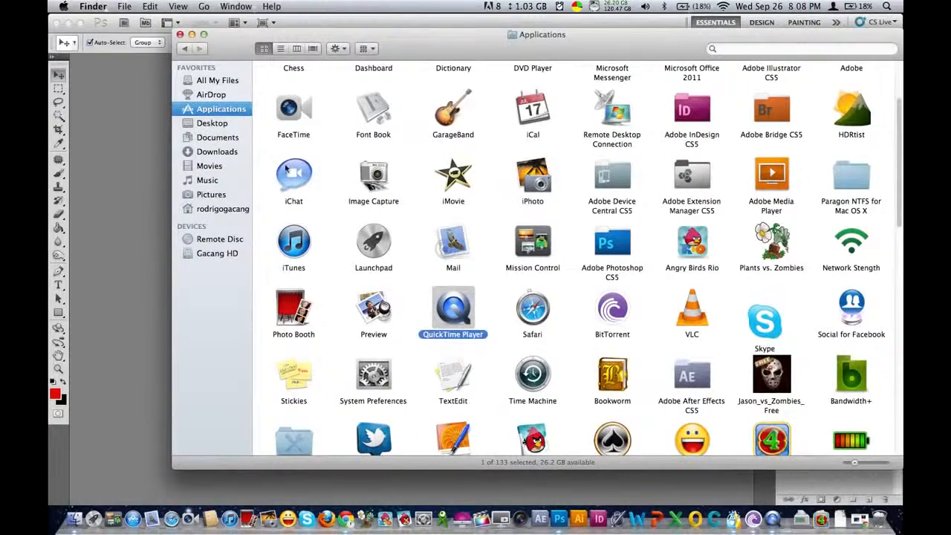
left_click(217, 151)
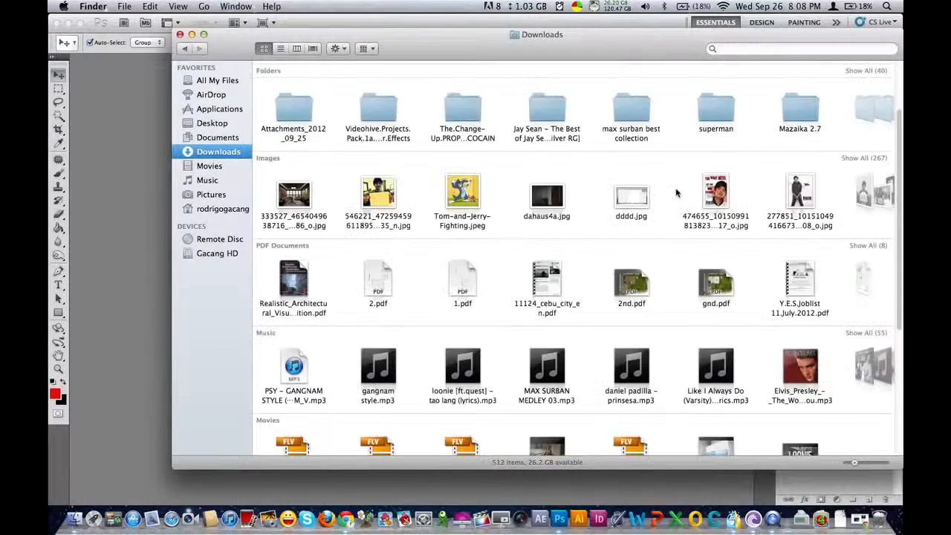
left_click_drag(294, 194, 123, 247)
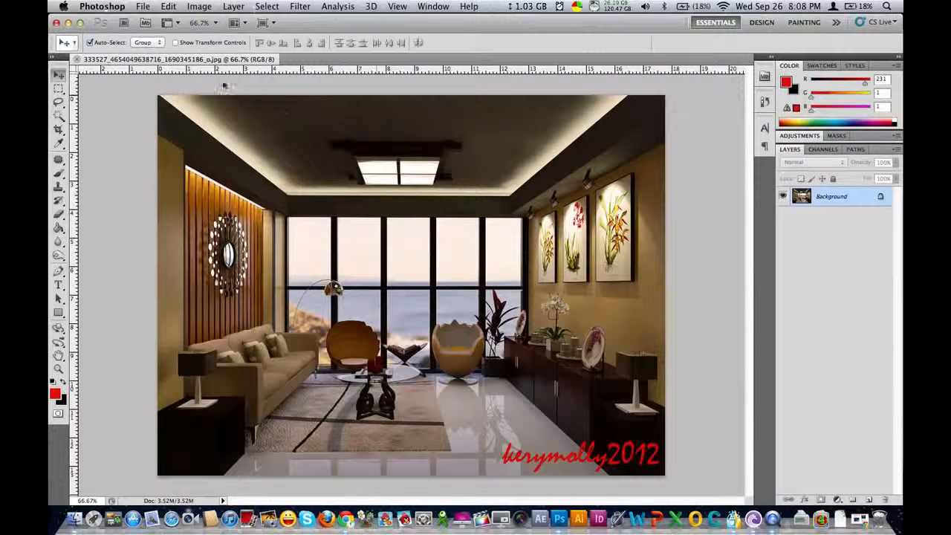
key("super+Tab")
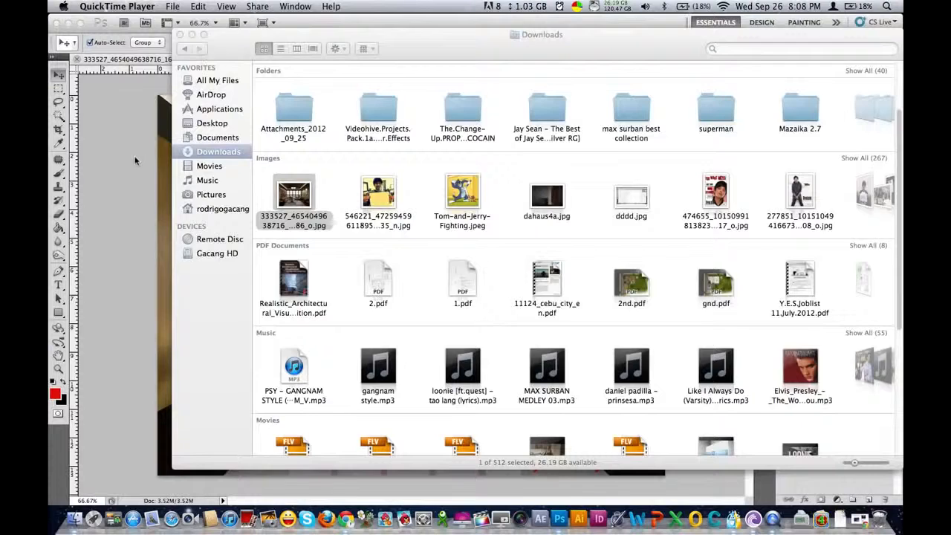
left_click(136, 157)
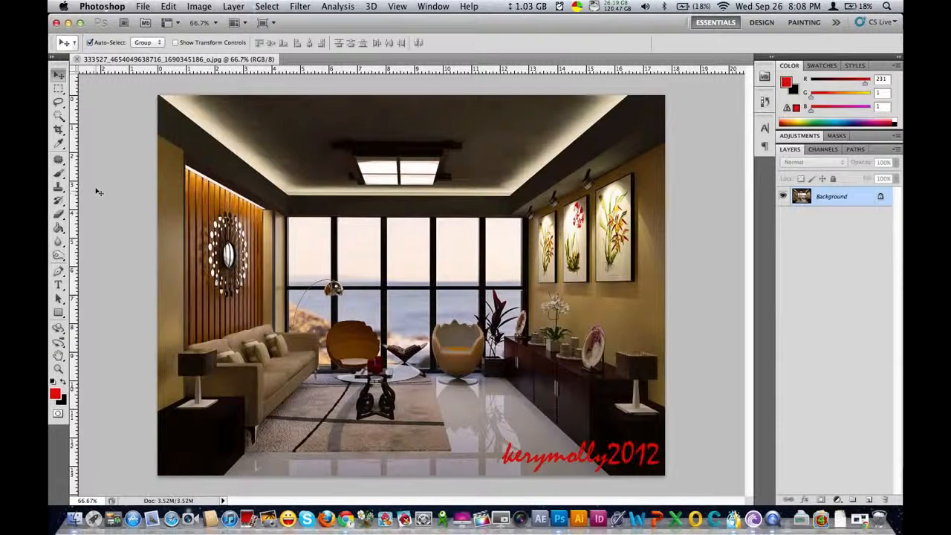
Trace the glass coffee table's top with the Pen tool, from the back edge beside the candles around its right end to the right leg
left_click(58, 270)
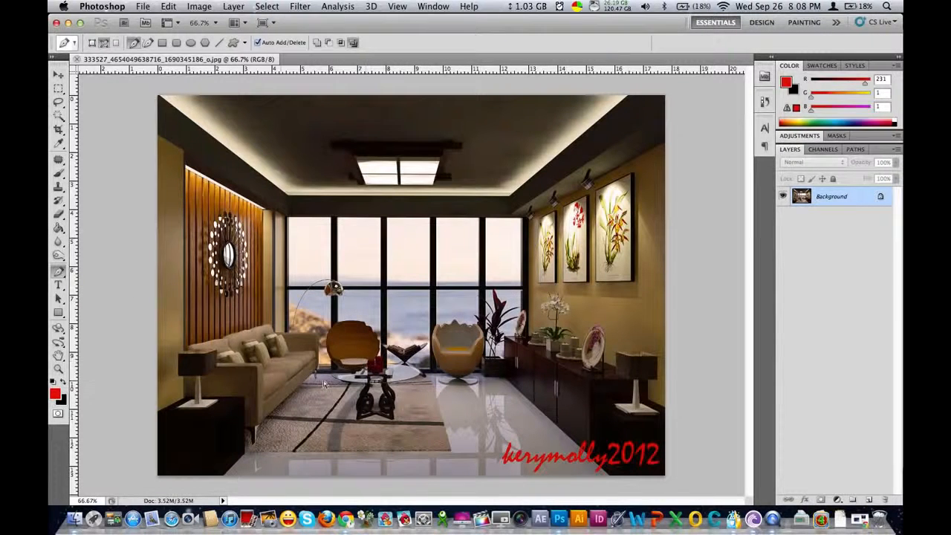
key("super+space")
left_click(348, 374, "super")
left_click(386, 318, "super")
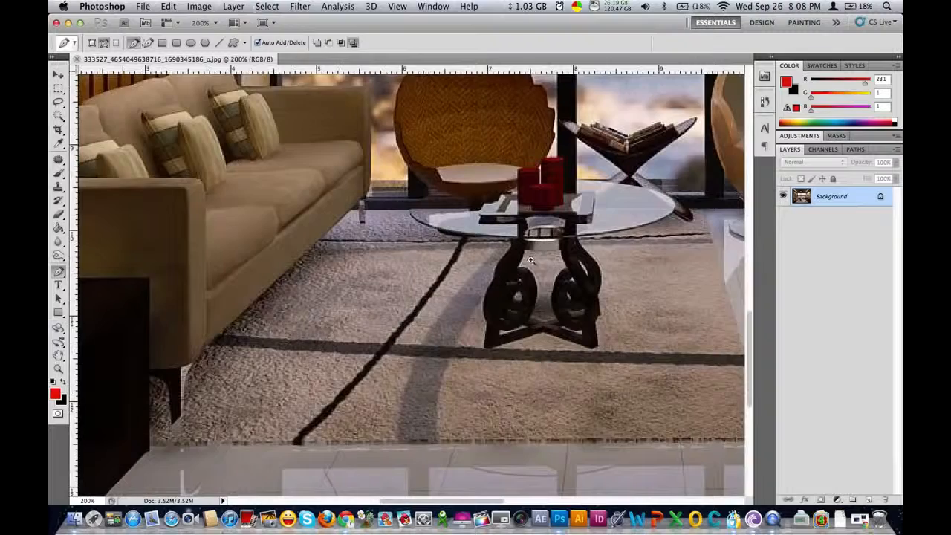
left_click(532, 259, "super")
left_click_drag(610, 248, 512, 252)
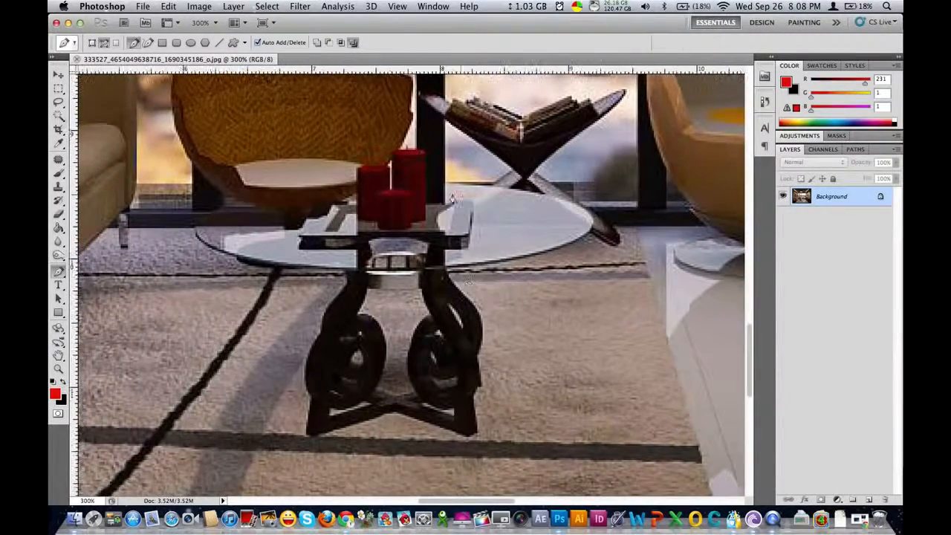
left_click(446, 185)
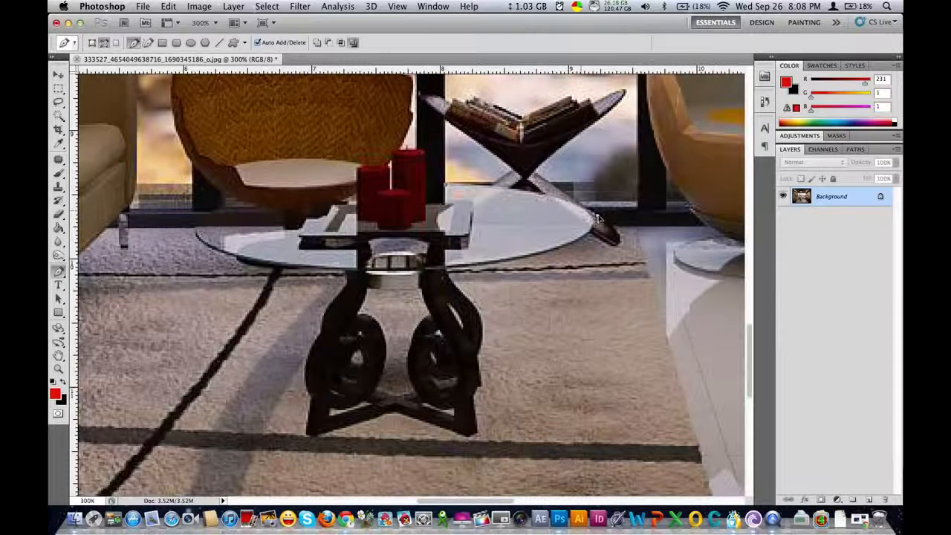
left_click_drag(610, 216, 610, 215)
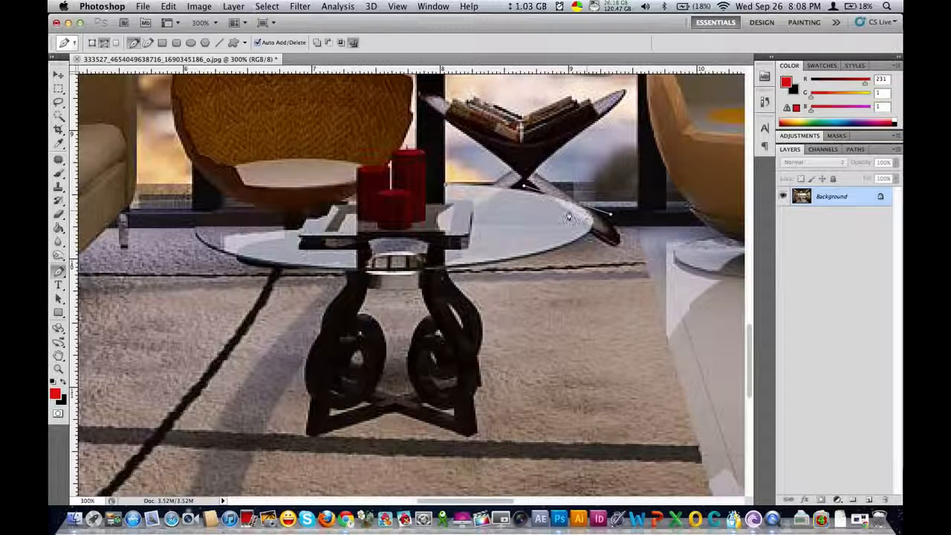
left_click(567, 202, "alt")
left_click_drag(573, 243, 538, 269)
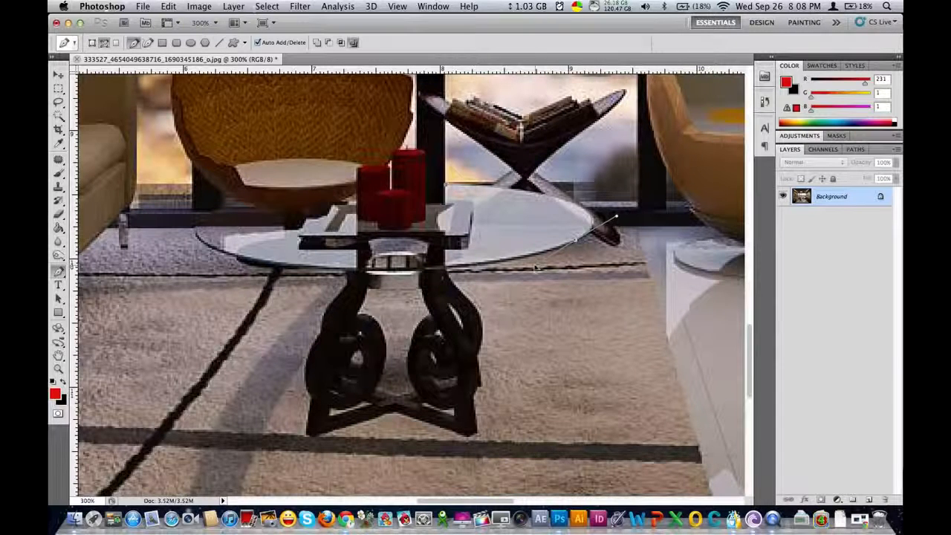
left_click(570, 248, "alt")
left_click_drag(482, 266, 420, 274)
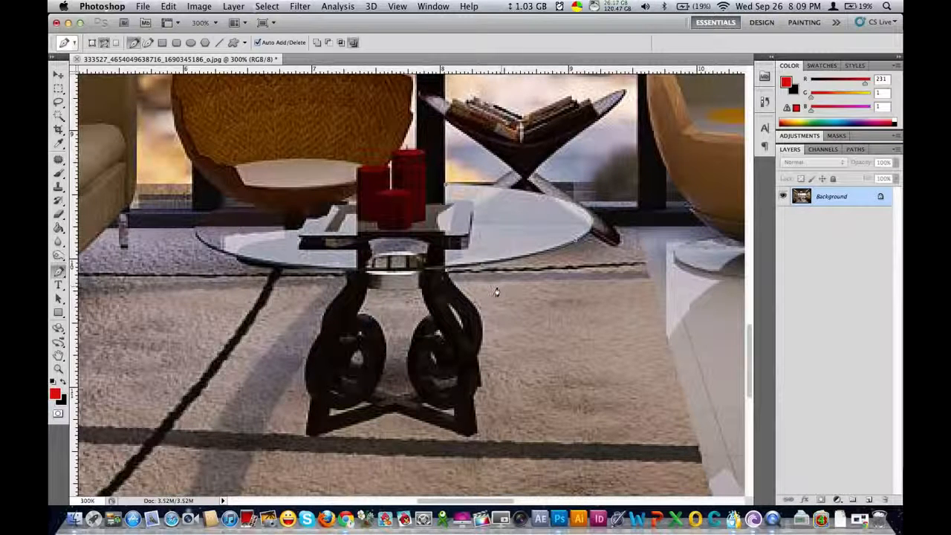
Continue the path down the outer edge of the table's right leg to the corner of its foot
left_click(457, 301, "super")
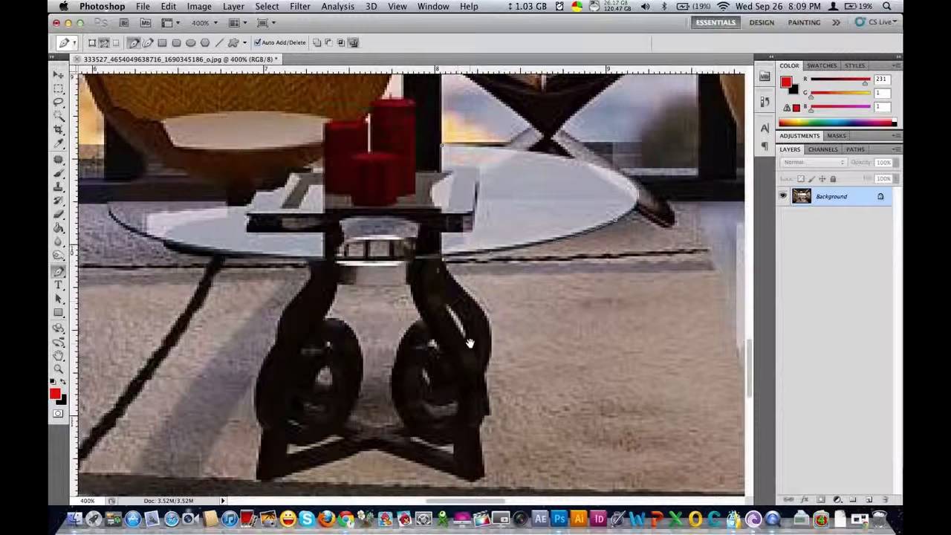
left_click(466, 334, "super")
left_click_drag(475, 339, 528, 243)
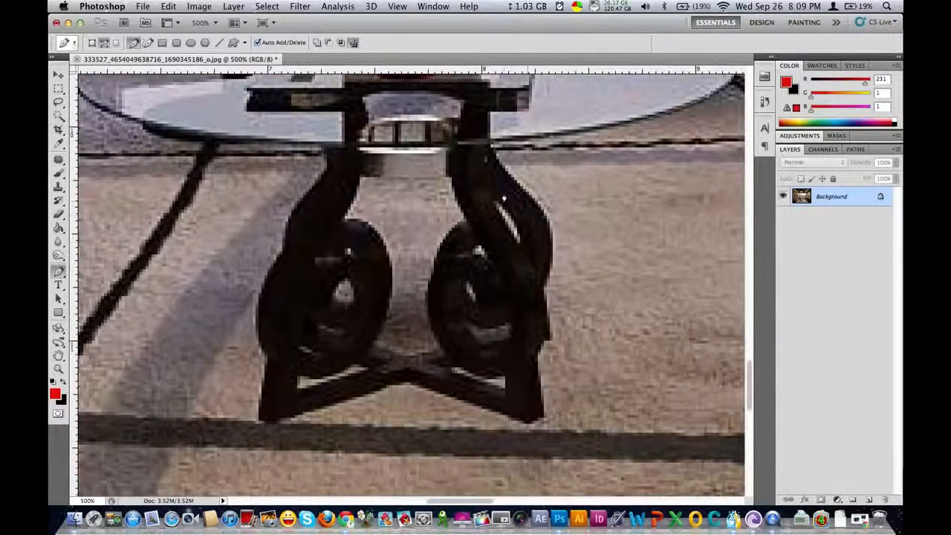
left_click_drag(518, 184, 541, 203)
left_click(519, 185, "alt")
left_click_drag(543, 289, 515, 362)
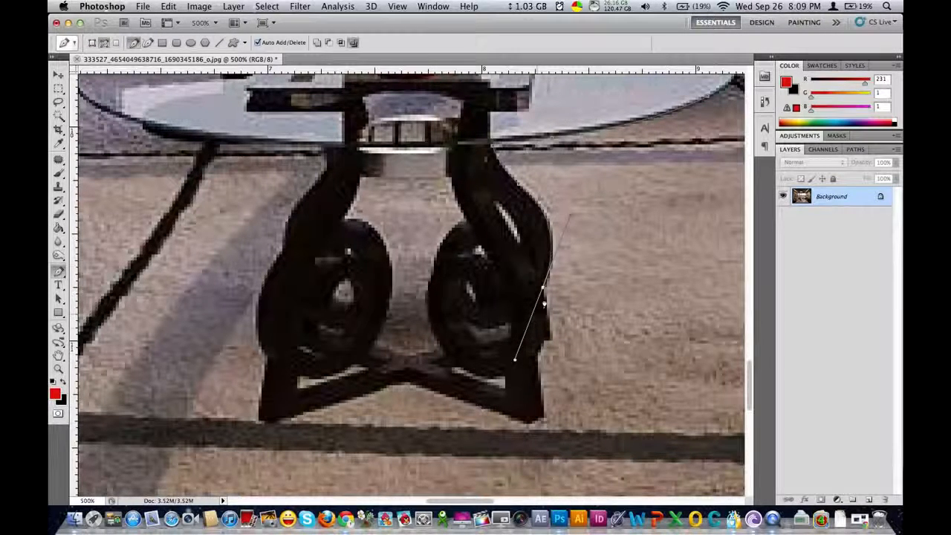
left_click(543, 289, "alt")
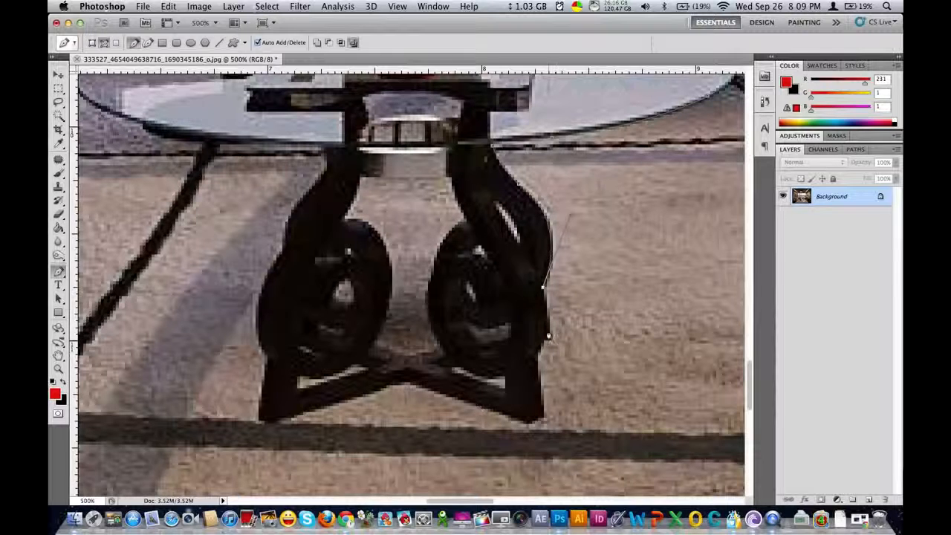
left_click_drag(536, 354, 516, 381)
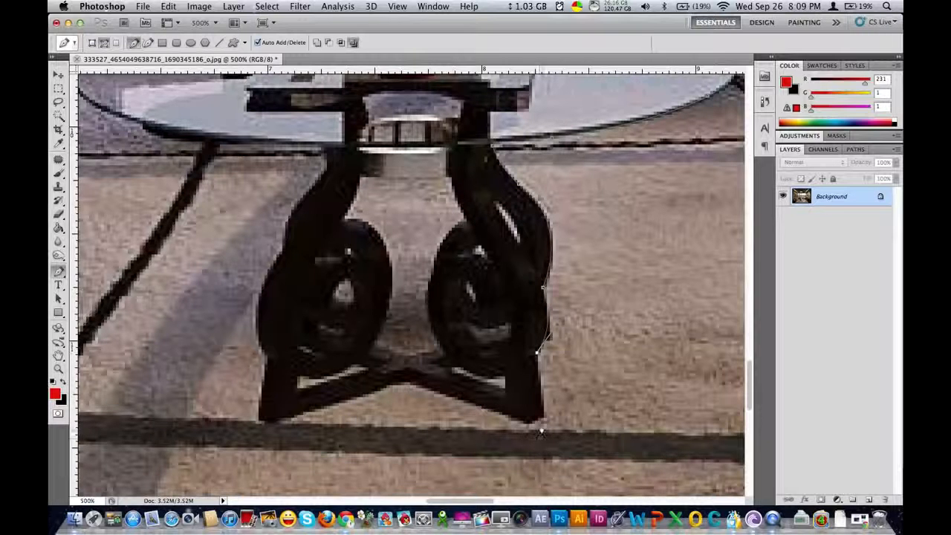
left_click_drag(544, 421, 529, 429)
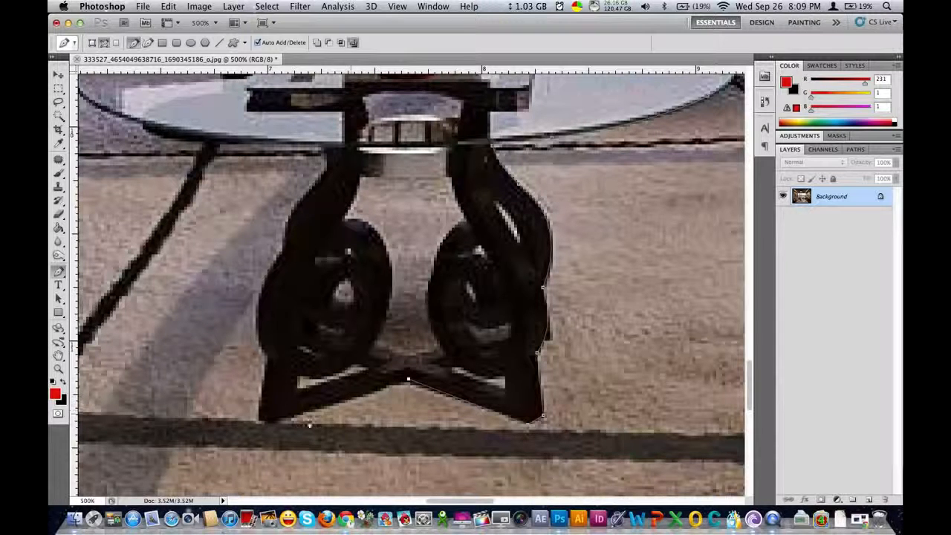
Continue the path around the left foot and up the outer edge of the left leg to the tabletop
left_click(270, 426)
left_click(260, 421)
left_click(268, 353)
left_click_drag(281, 254, 362, 135)
left_click(326, 171, "alt")
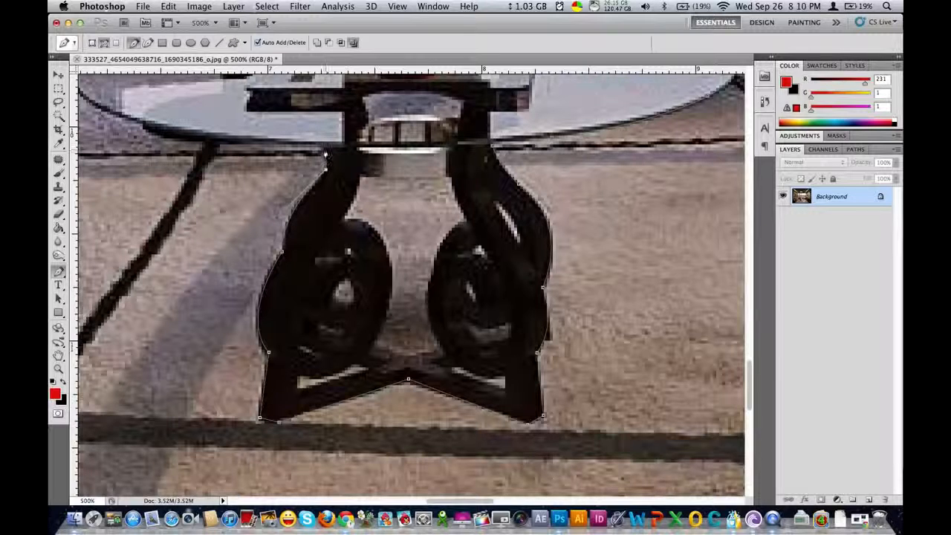
left_click(326, 148)
Extend the path with a curve along the front edge of the tabletop toward its left end
left_click_drag(325, 204, 536, 301)
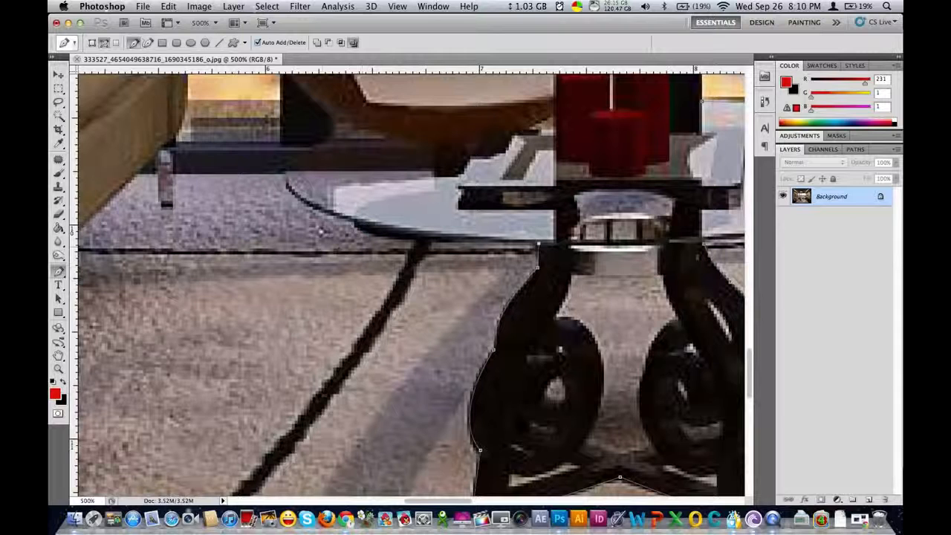
left_click_drag(321, 213, 256, 175)
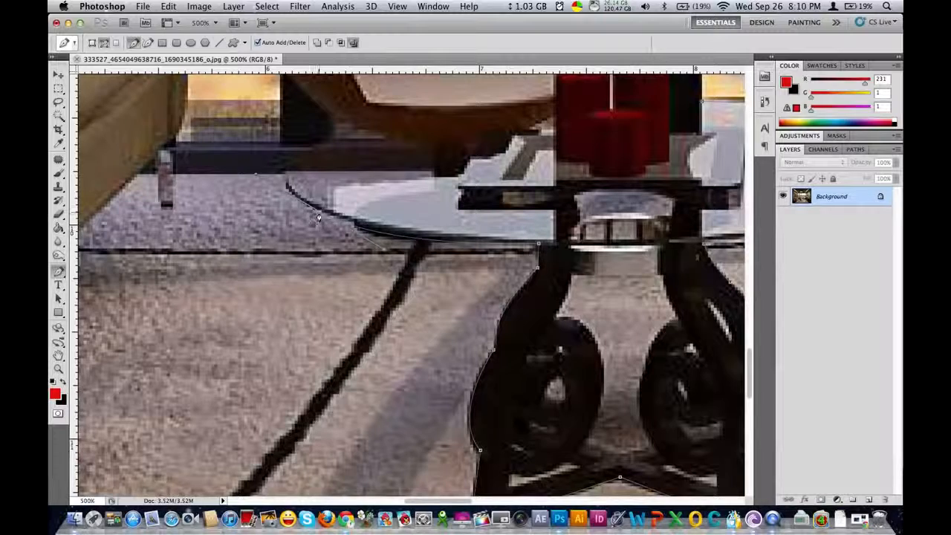
left_click_drag(329, 223, 296, 333)
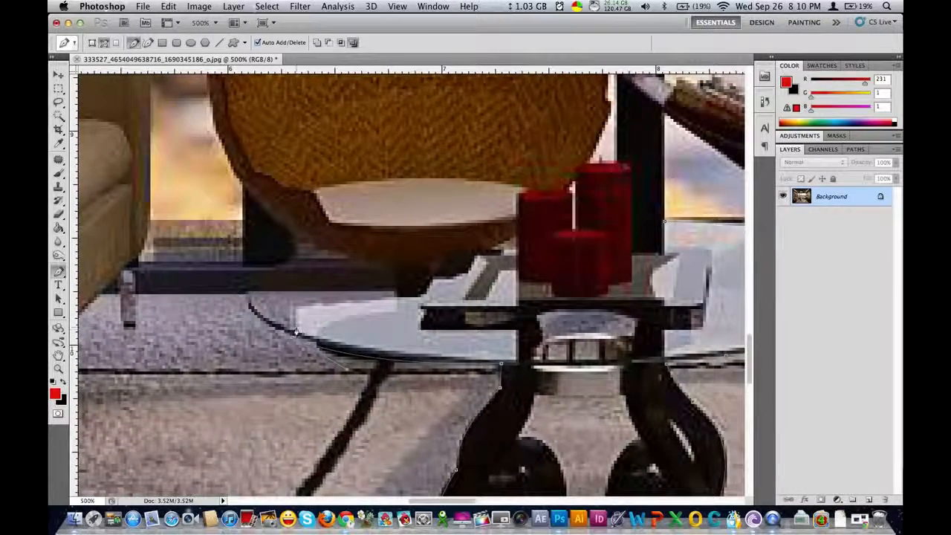
key("super+minus")
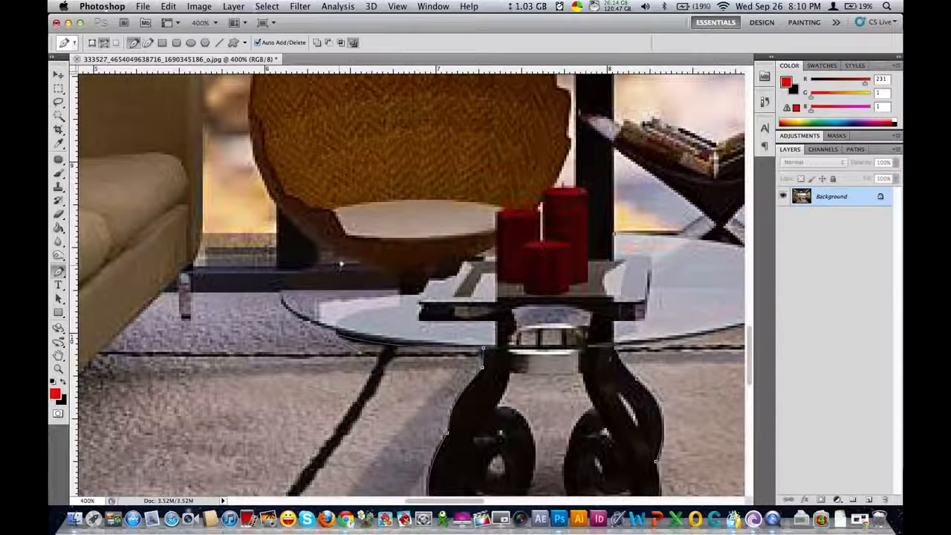
left_click_drag(344, 256, 448, 242)
key("super+z")
left_click_drag(316, 268, 388, 238)
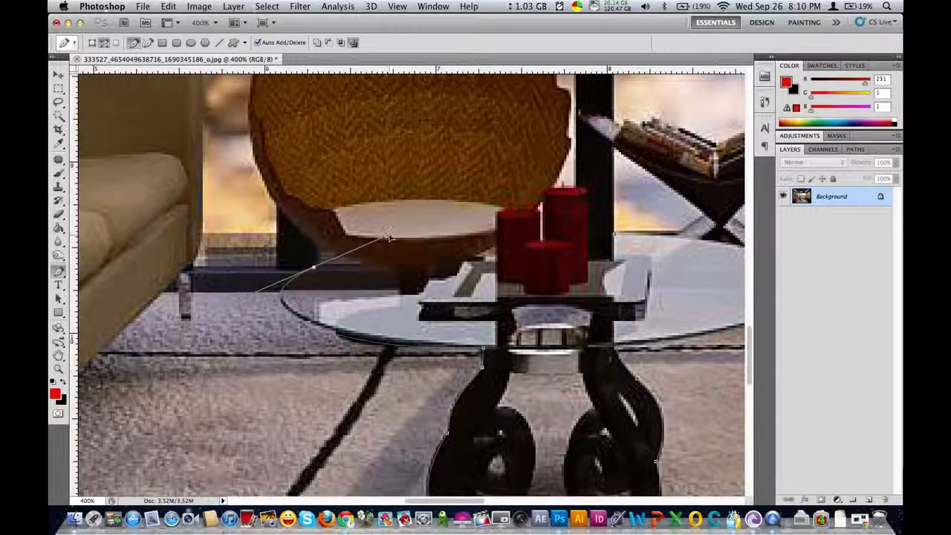
key("super+z")
Curve the path around the tabletop's left end and along its back edge behind the candles, closing it at the starting anchor
left_click_drag(306, 267, 367, 237)
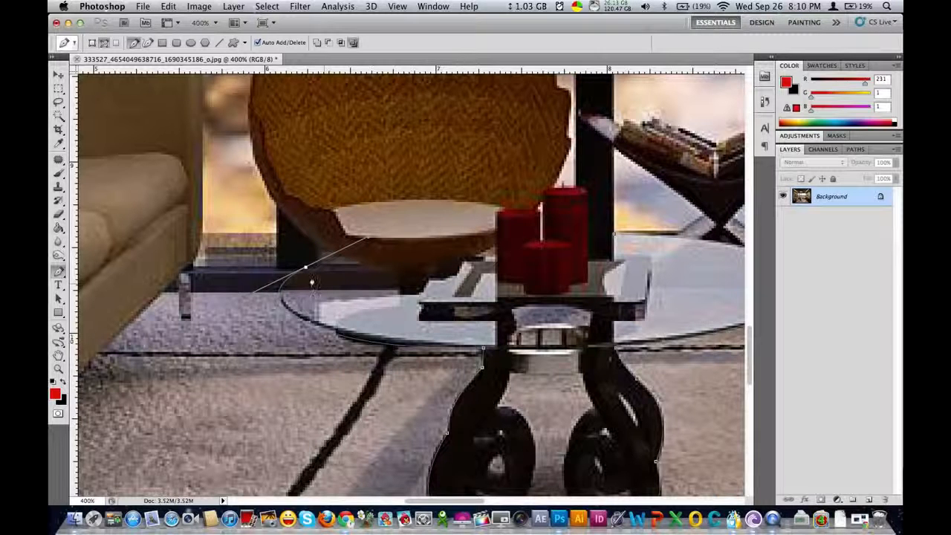
left_click(306, 268, "alt")
left_click_drag(491, 242, 651, 232)
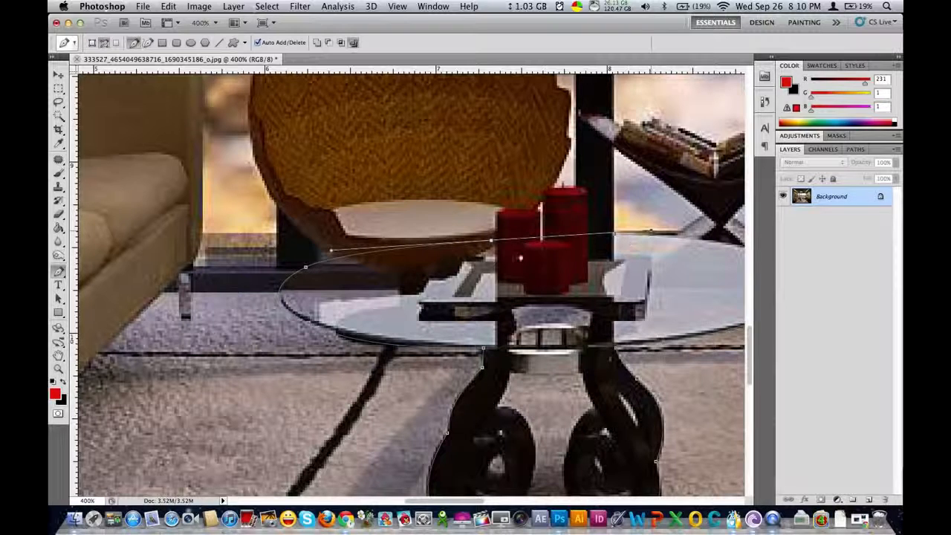
left_click(492, 242, "alt")
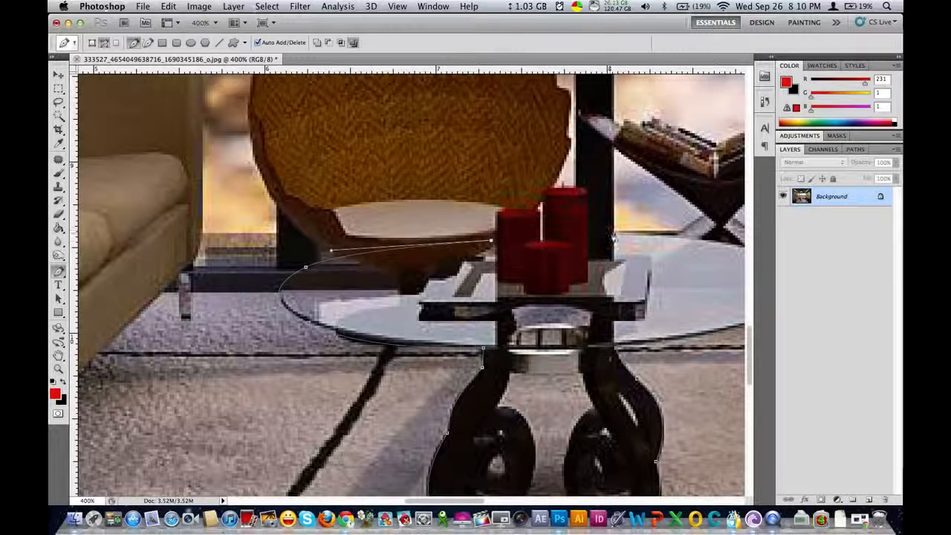
left_click(614, 236)
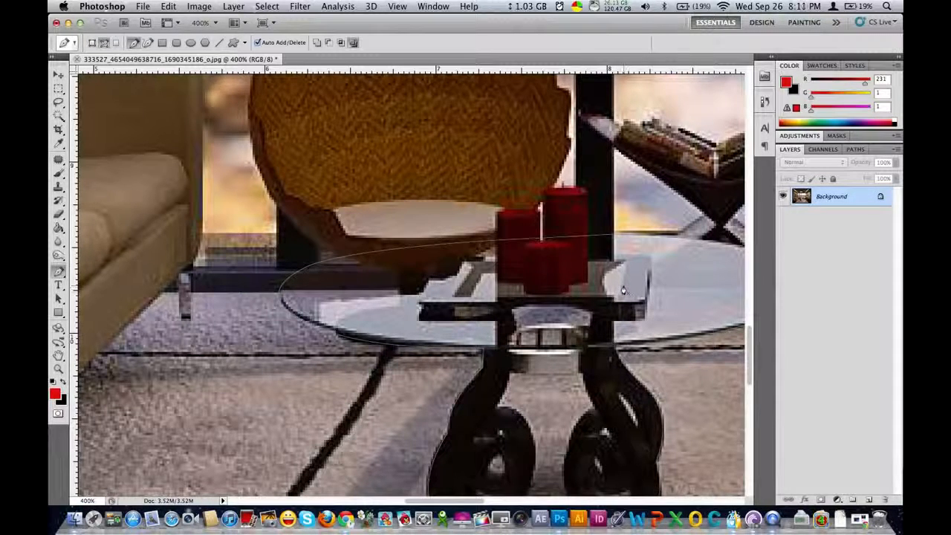
Convert the table path into a new anti-aliased selection with a feather radius of 0 pixels and copy it to its own layer
left_click_drag(571, 314, 478, 294)
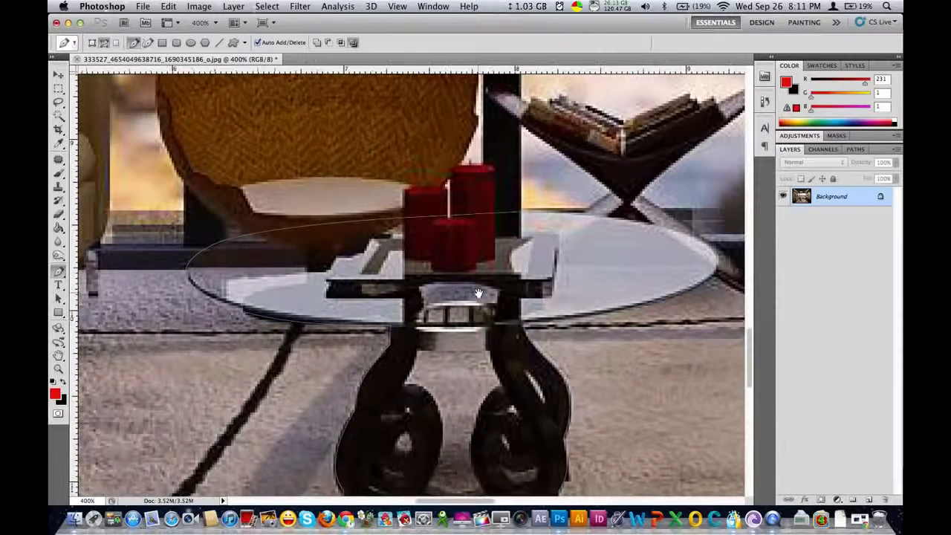
right_click(472, 231)
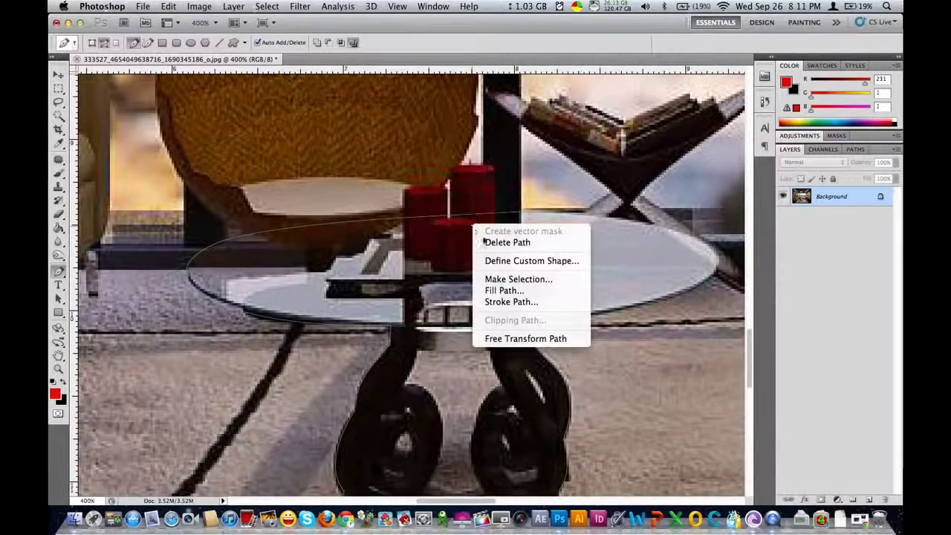
left_click(515, 281)
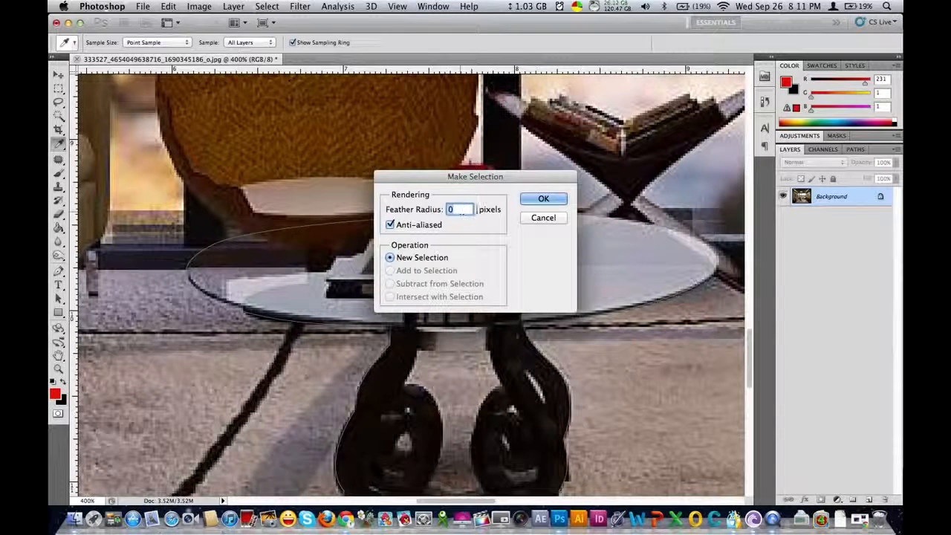
left_click(544, 199)
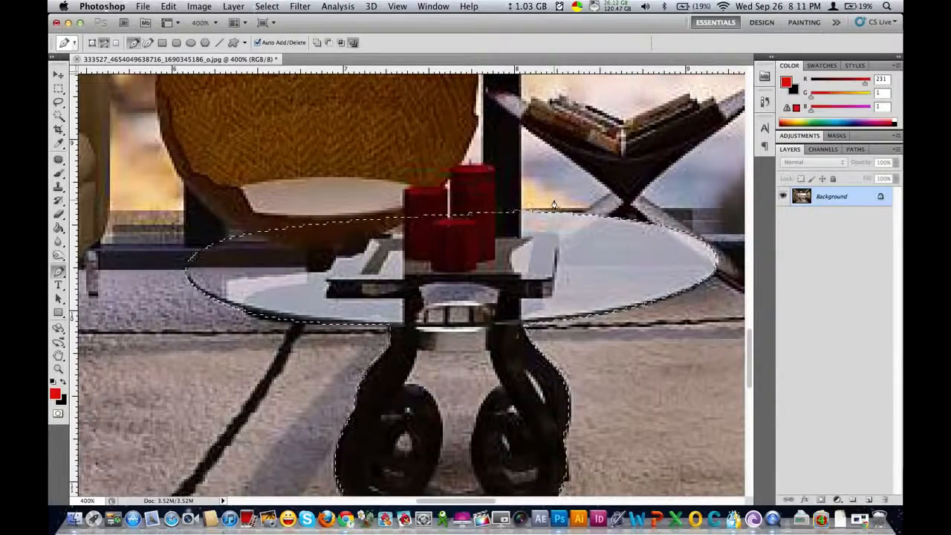
key("super+0")
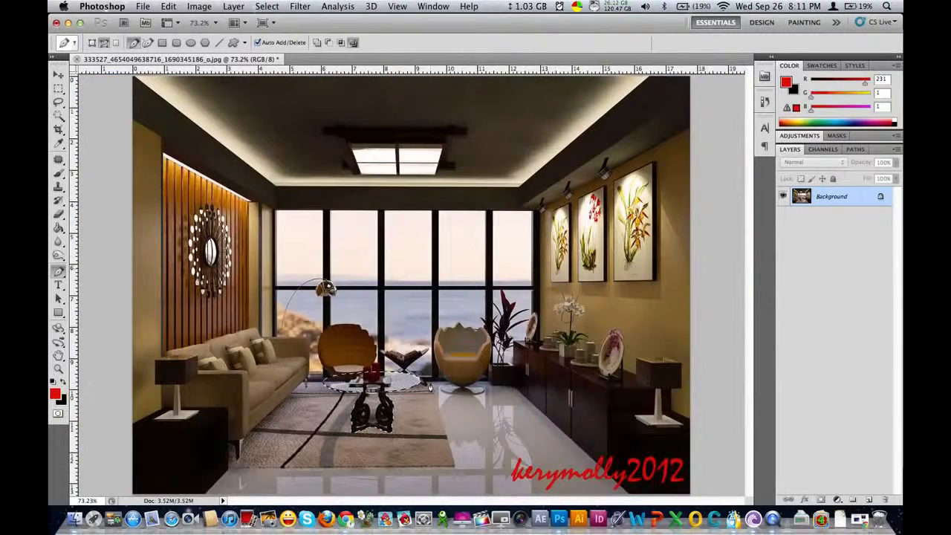
key("super+j")
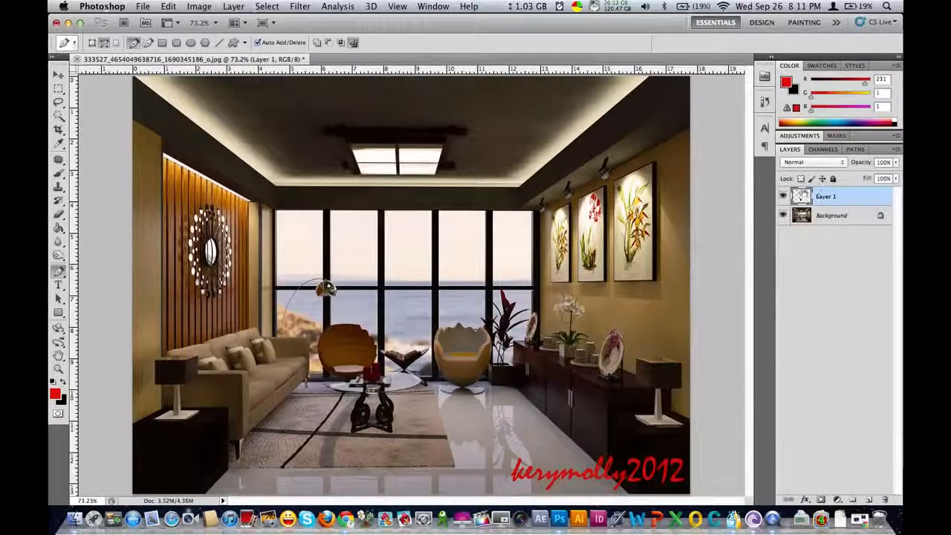
Hide the Background layer and start a Pen path from the tabletop's underside down the left leg's inner edge to its scroll
left_click(782, 215)
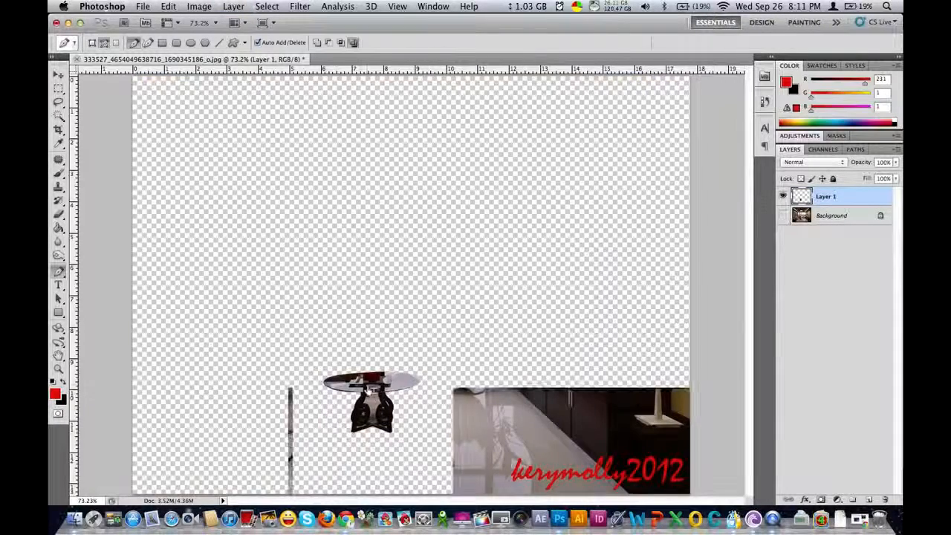
key("super+plus")
key("super+plus")
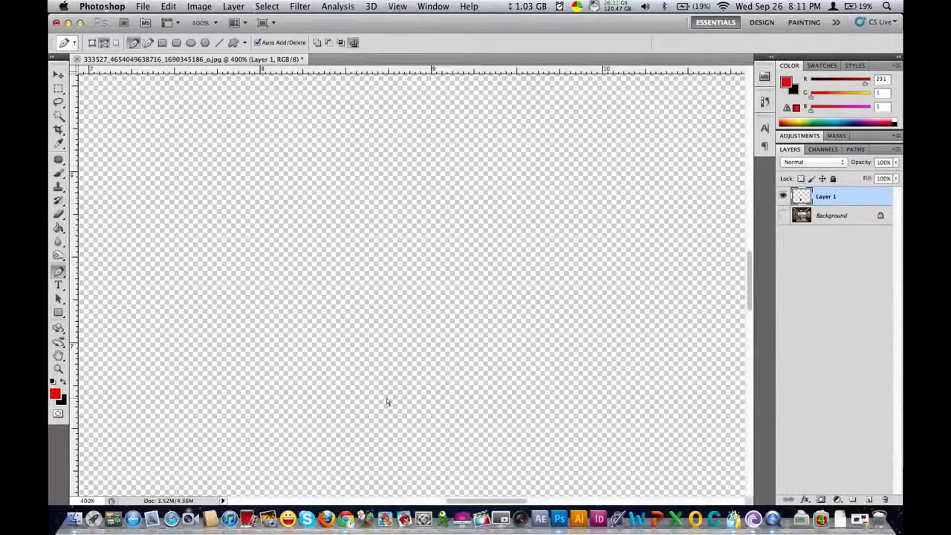
key("super+plus")
left_click_drag(411, 371, 411, 351)
left_click_drag(409, 476, 425, 260)
left_click_drag(377, 366, 450, 240)
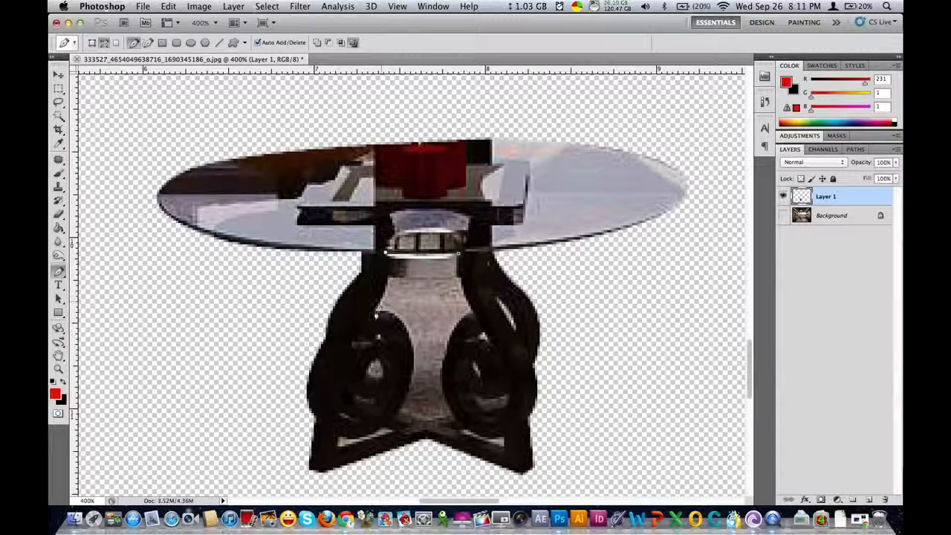
left_click(355, 343)
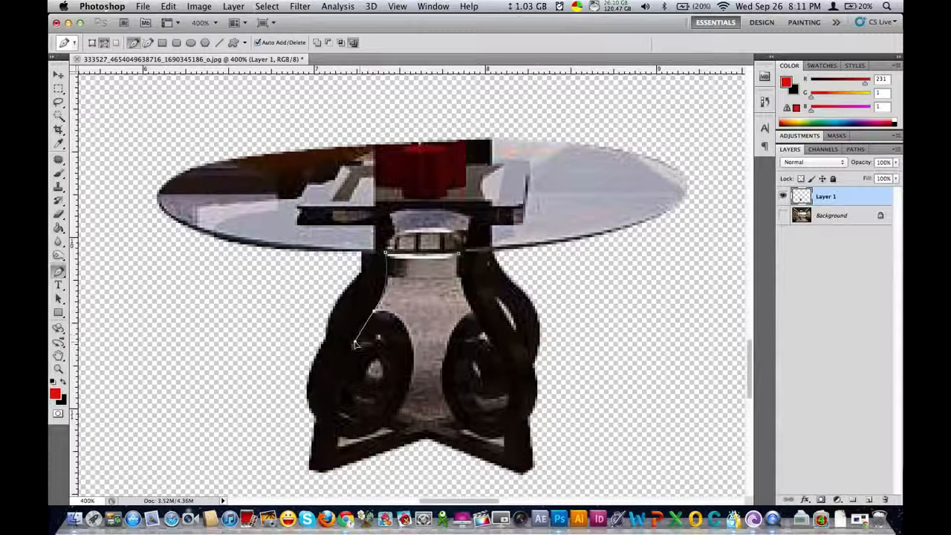
left_click(377, 316)
left_click(375, 312, "alt")
Continue the path along the inner curve of the left scroll and across the top of the crossbar
left_click_drag(414, 357, 417, 397)
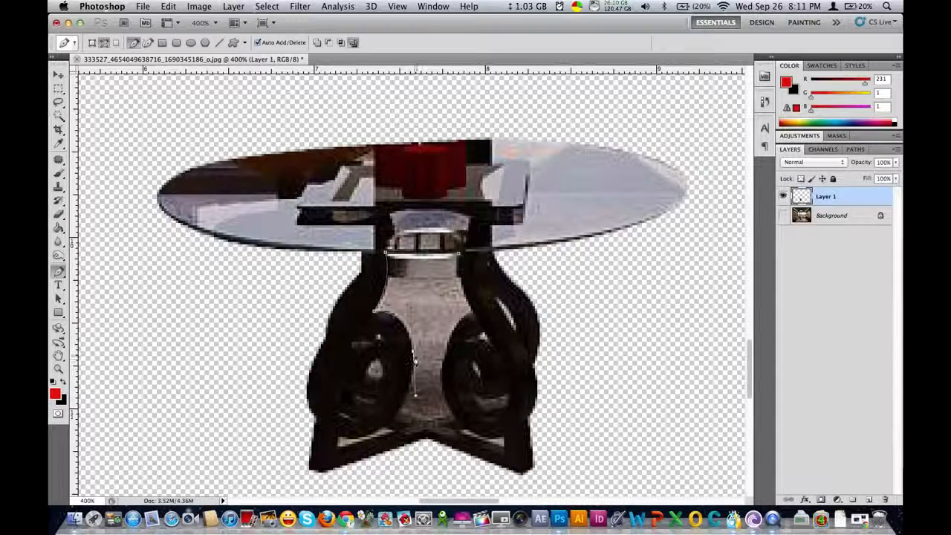
left_click(414, 357, "alt")
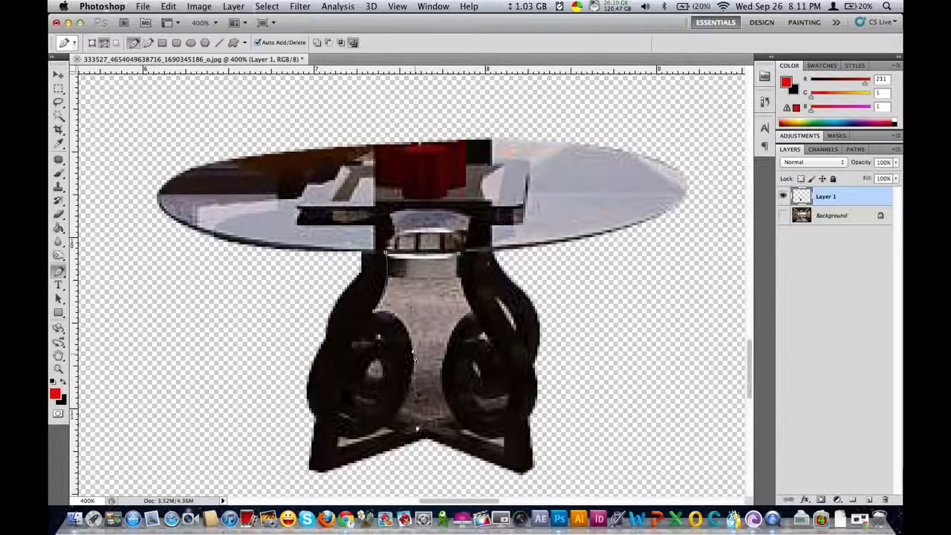
left_click_drag(400, 410, 394, 424)
left_click(400, 411, "alt")
left_click_drag(422, 421, 452, 414)
Extend the path up the inner edge of the right scroll and leg, closing it beneath the tabletop
left_click_drag(450, 344, 473, 284)
left_click(451, 337, "alt")
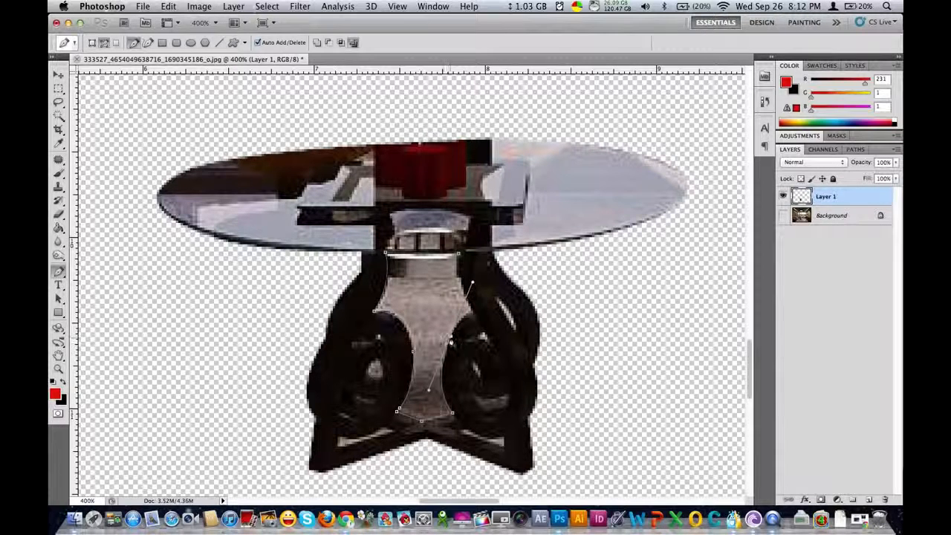
left_click_drag(474, 311, 490, 304)
left_click(474, 311, "alt")
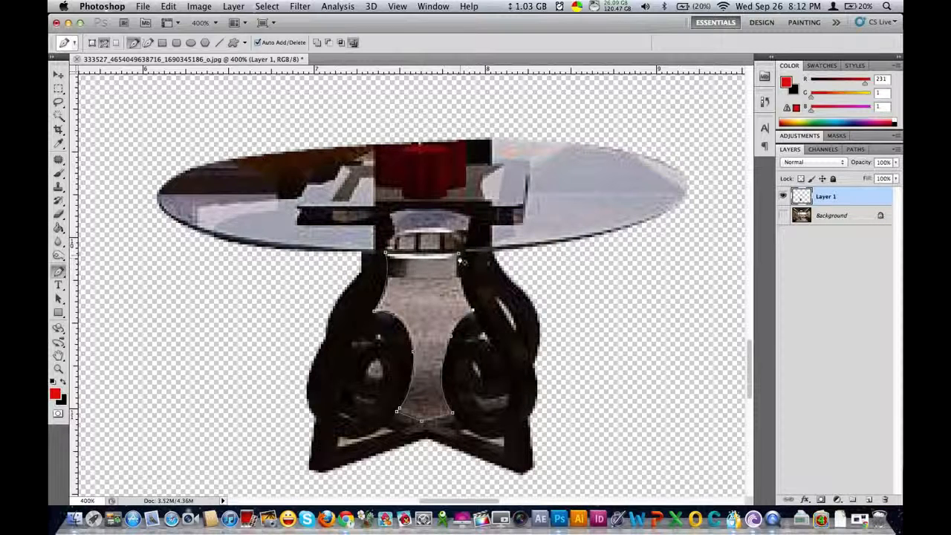
left_click_drag(461, 235, 458, 216)
Convert the path into a new anti-aliased selection with a 0-pixel feather and delete the carpet area between the table legs
right_click(425, 283)
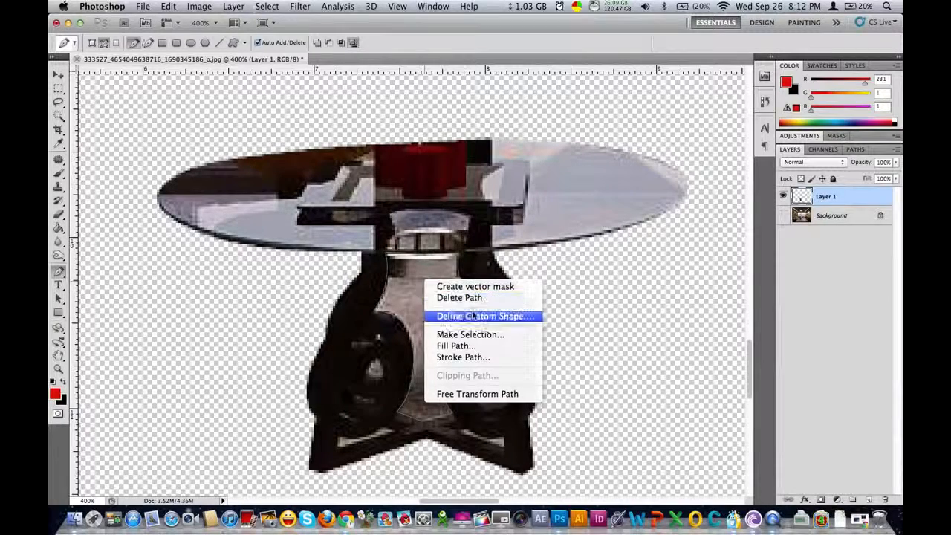
left_click(478, 336)
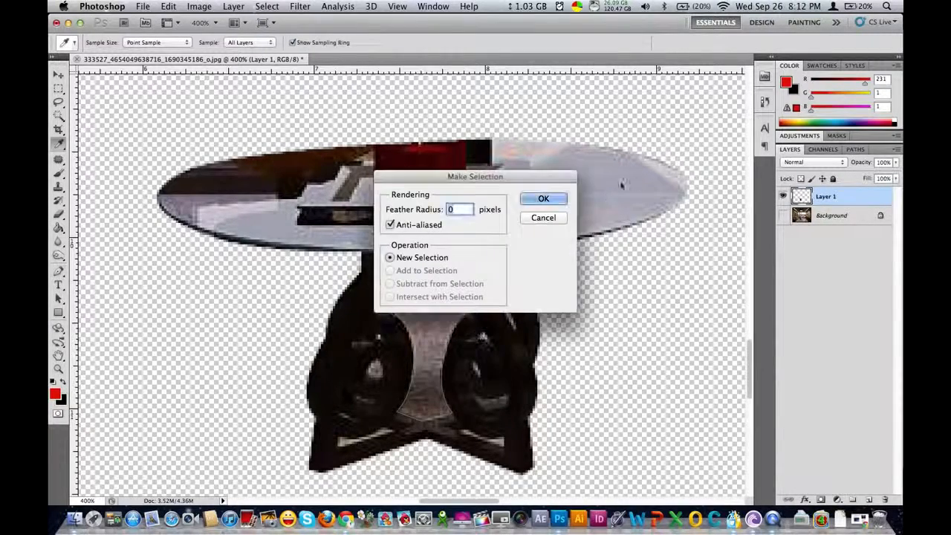
left_click(544, 199)
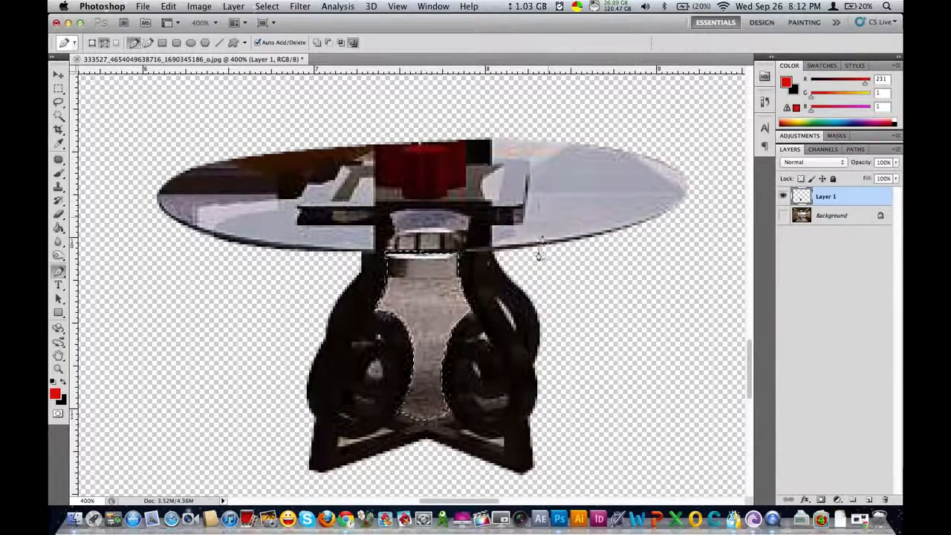
key("Delete")
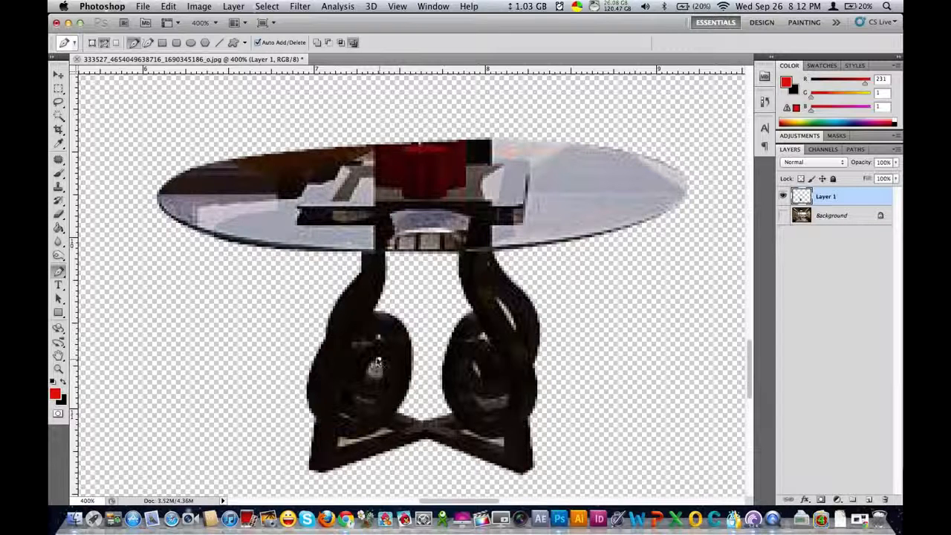
Cut out the small round opening inside the left scroll using a Pen path converted to an anti-aliased selection with 0-pixel feather
left_click(369, 378)
right_click(378, 367)
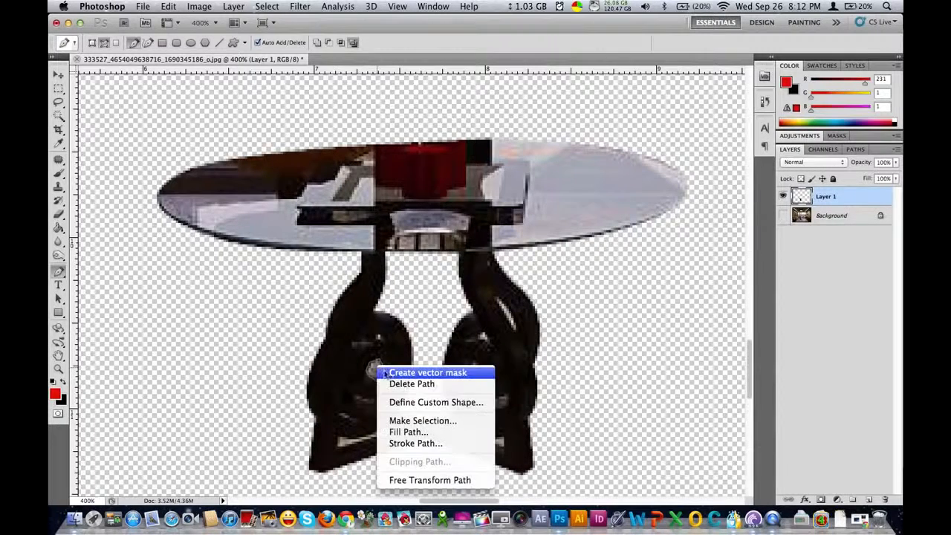
left_click(433, 422)
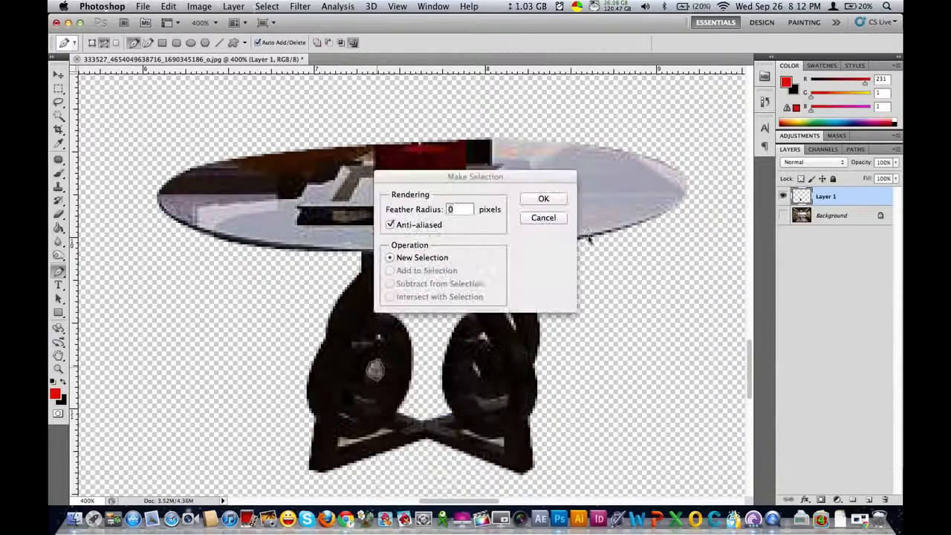
left_click(557, 202)
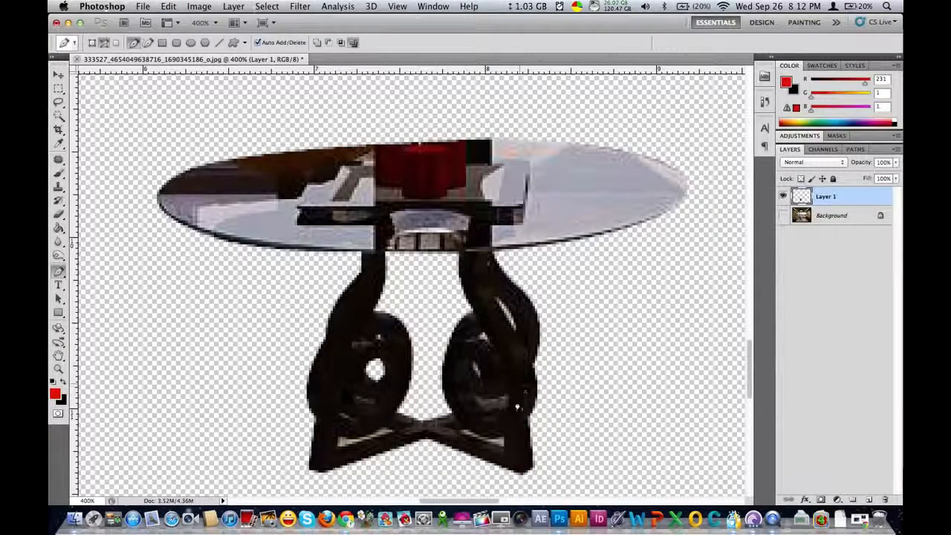
Outline the narrow gap above the left foot bar with the Pen tool and cut it out as a selection
key("super+equal")
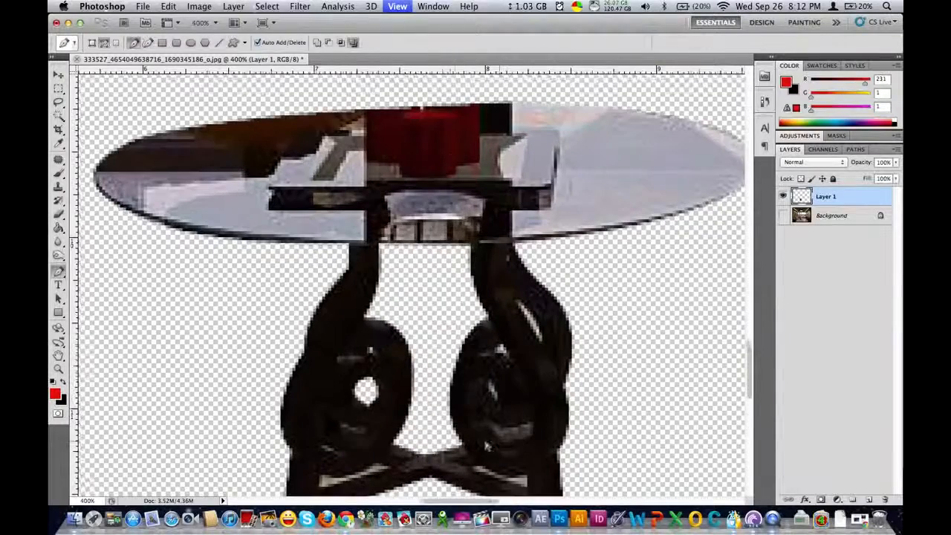
scroll(460, 400, "down", 5)
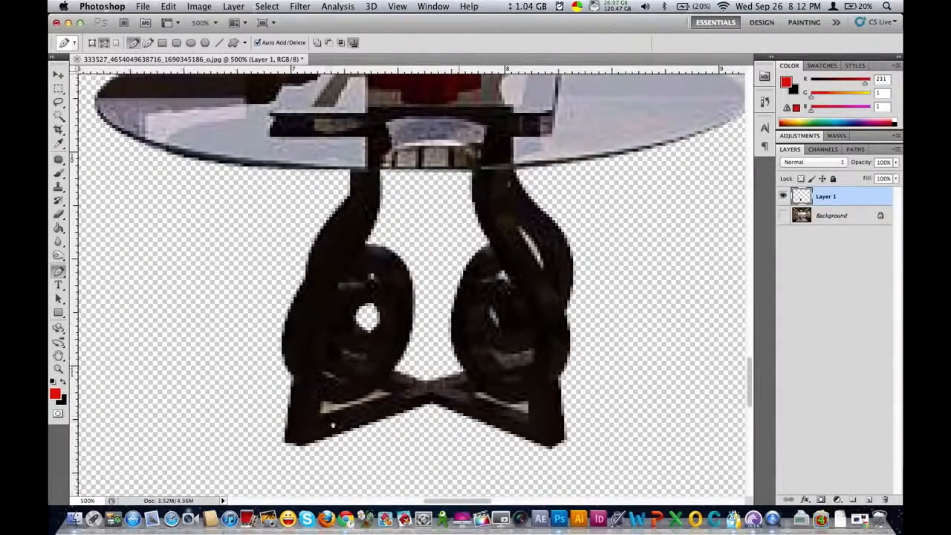
left_click(320, 400)
left_click(394, 396)
left_click_drag(320, 402, 288, 391)
right_click(321, 375)
left_click(357, 432)
left_click(548, 203)
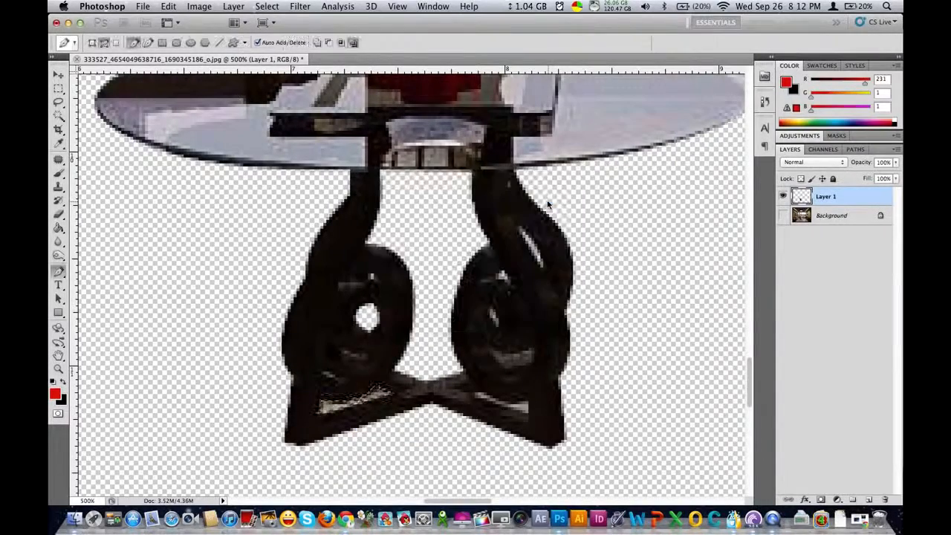
key("super+x")
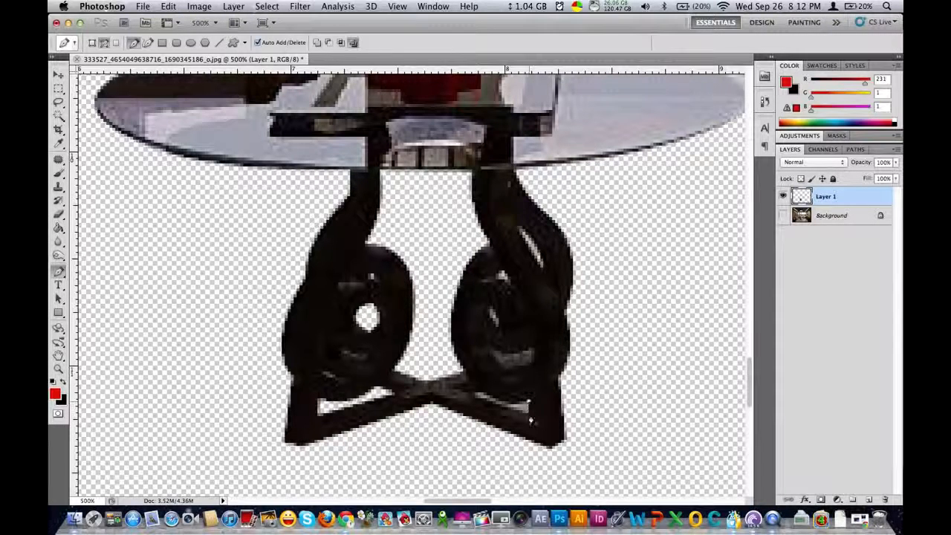
Cut out the narrow gap above the right foot bar using a Pen path converted to an anti-aliased selection with 0-pixel feather
left_click(470, 389)
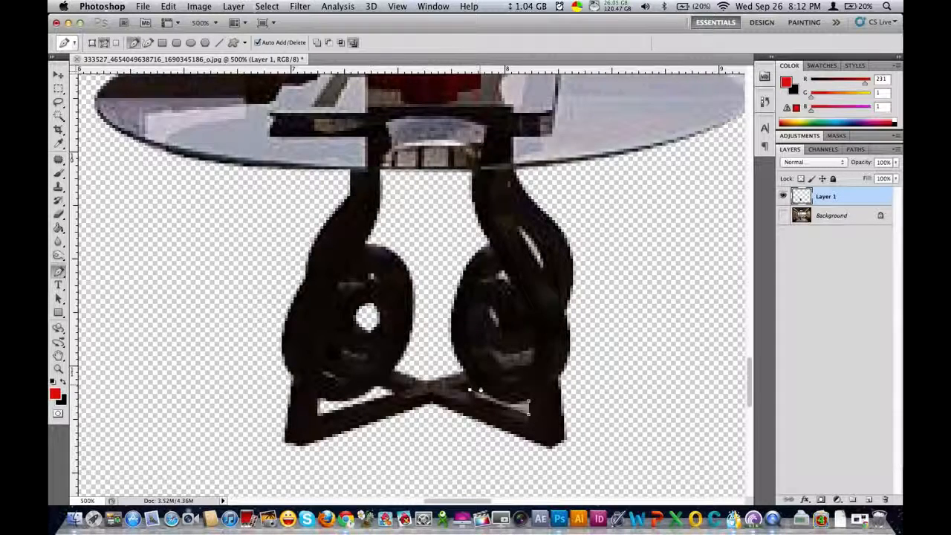
left_click_drag(529, 401, 565, 393)
right_click(522, 381)
left_click(558, 435)
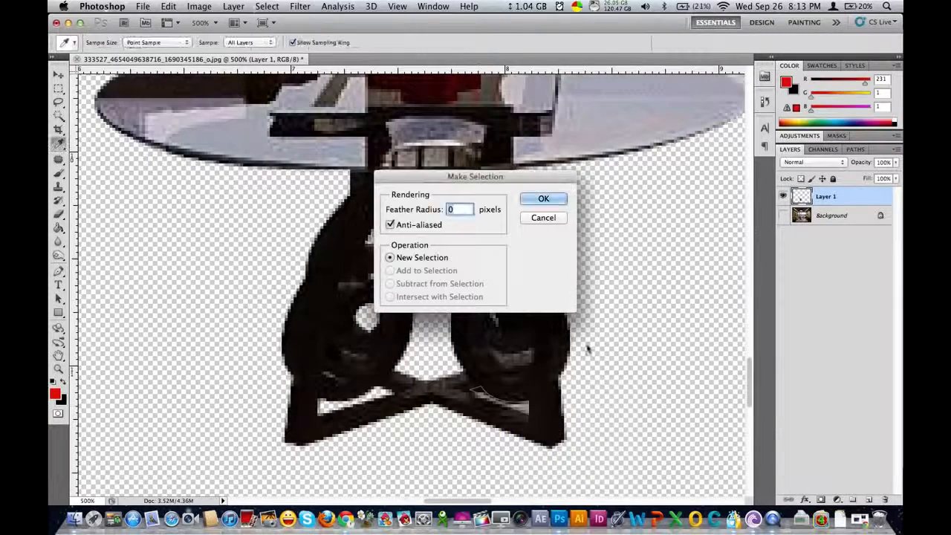
left_click(545, 199)
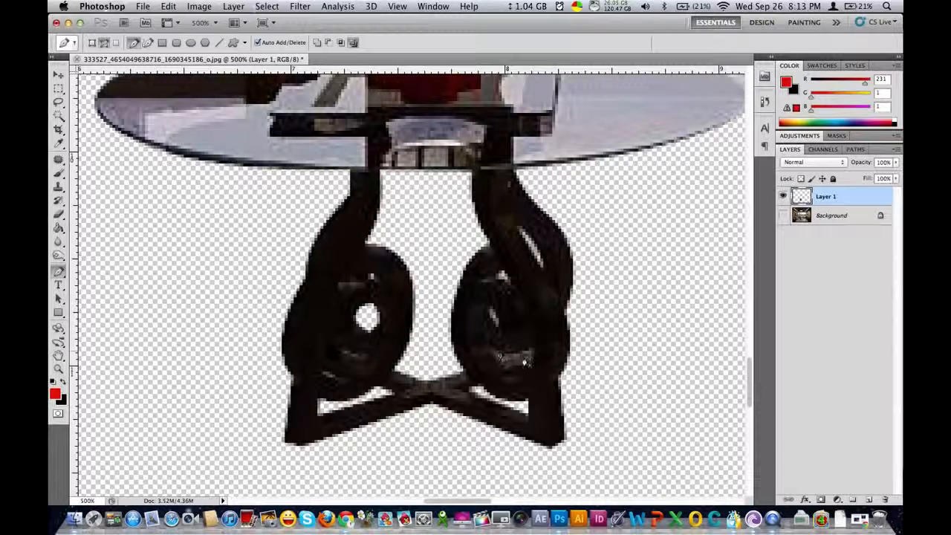
Trace a closed Pen path around the crescent-shaped opening in the lower part of the right scroll
left_click(518, 371)
left_click_drag(513, 374, 486, 344)
left_click(487, 342)
left_click_drag(504, 351, 512, 352)
left_click(535, 346)
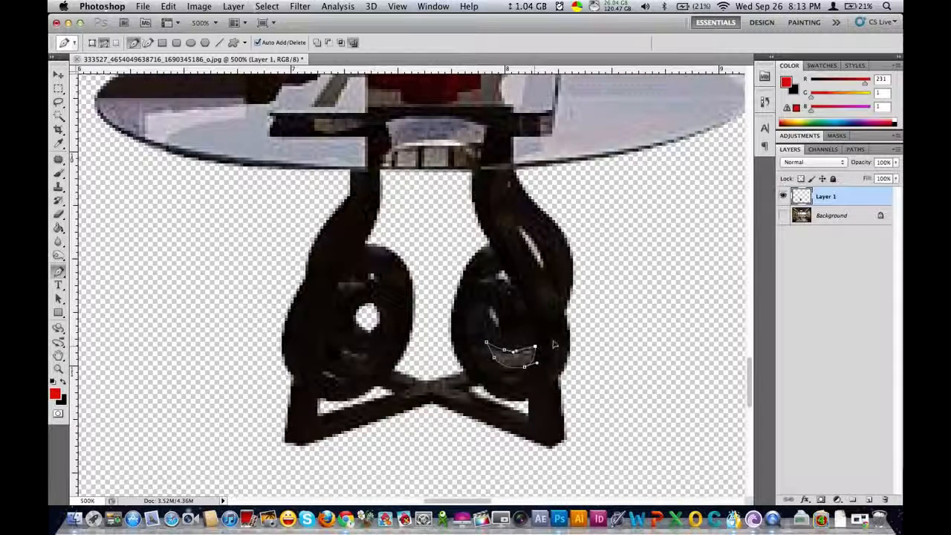
Convert the crescent path into a new anti-aliased selection with a 0-pixel feather, delete its contents and deselect
right_click(532, 360)
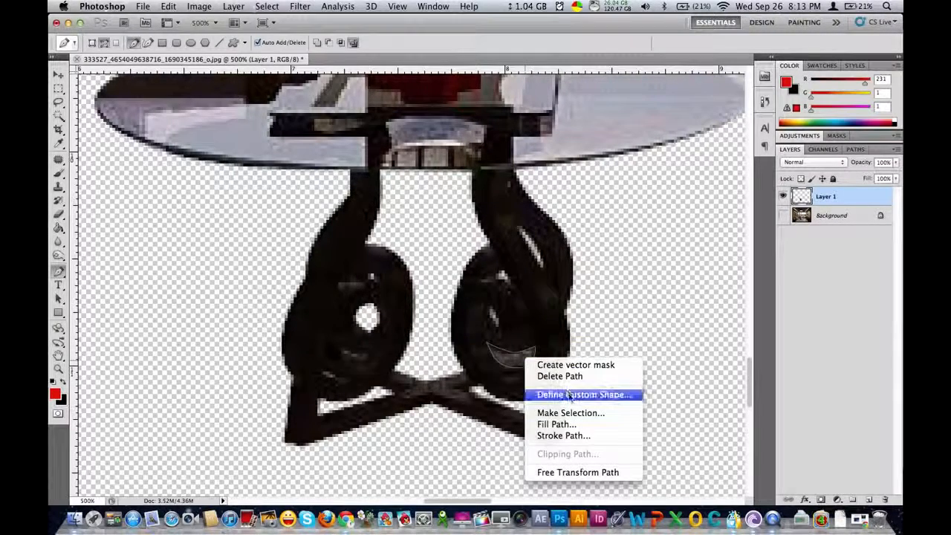
left_click(571, 414)
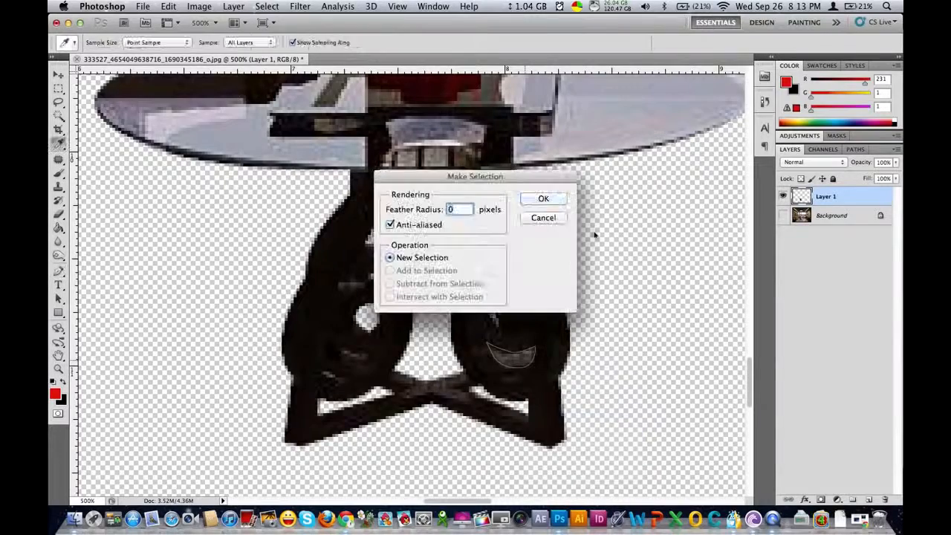
left_click(544, 198)
key("BackSpace")
key("super+d")
Switch to the Move tool and show the Background layer again with the whole image fitted in view
key("super+0")
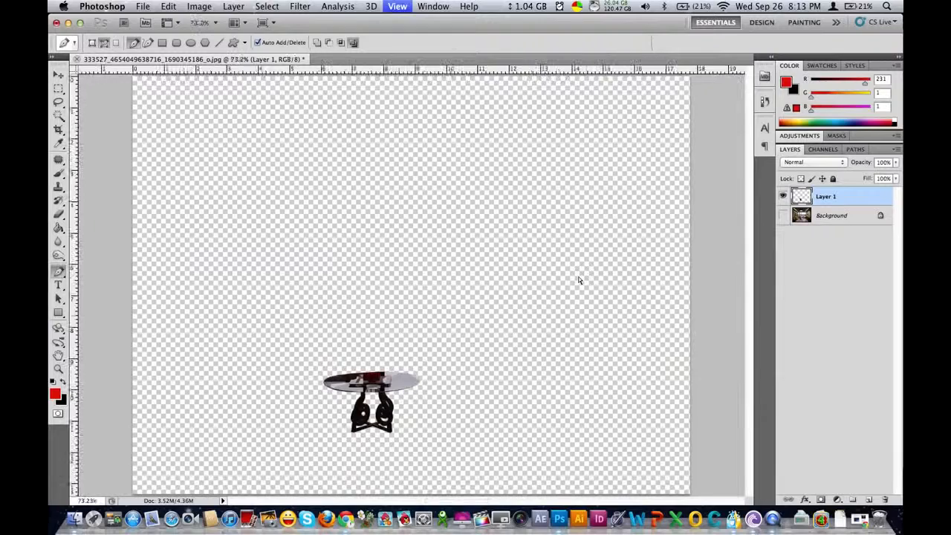
left_click(58, 76)
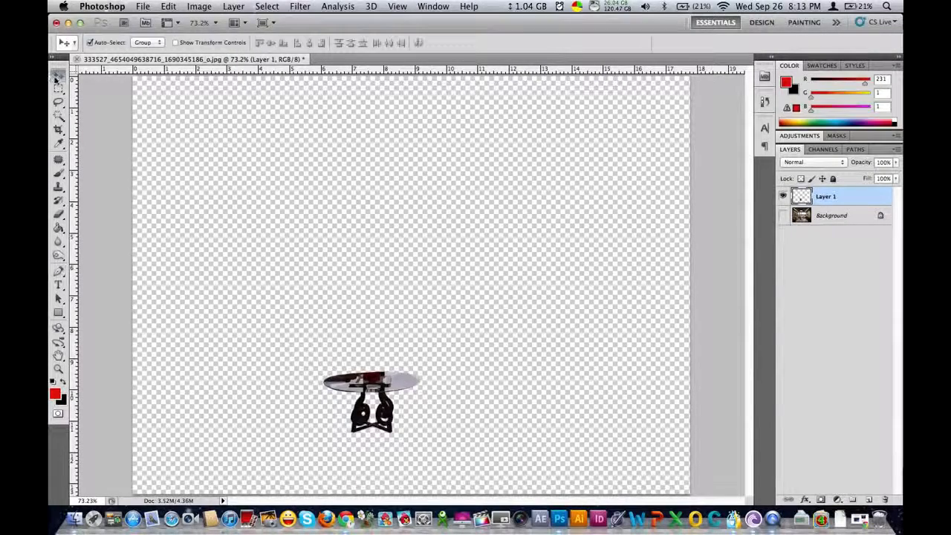
left_click(783, 214)
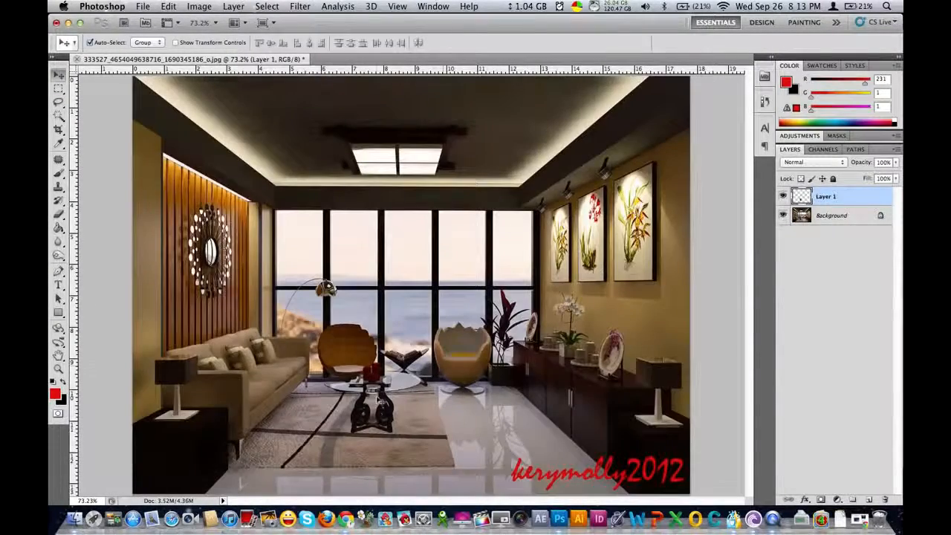
Flip the table layer vertically with Free Transform and move it directly below the original table as a reflection
key("super+t")
right_click(399, 387)
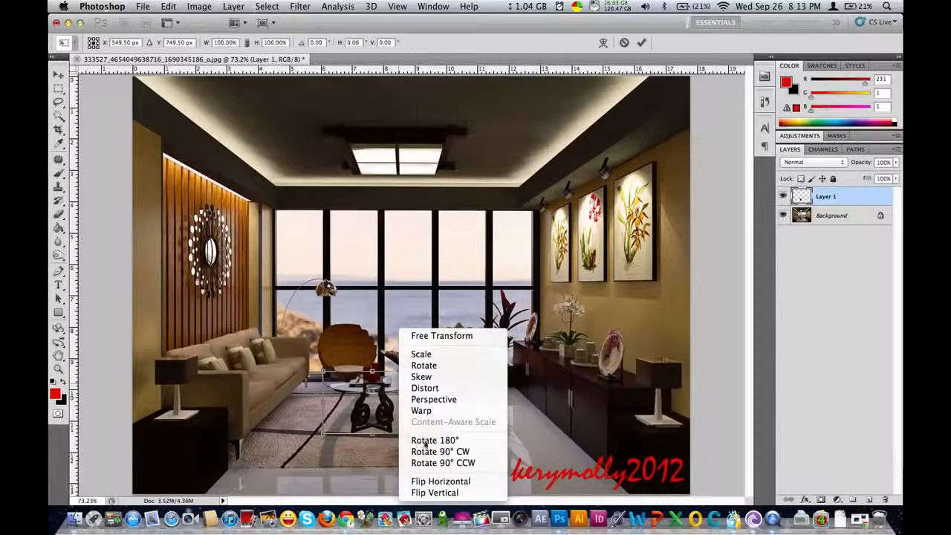
left_click(439, 493)
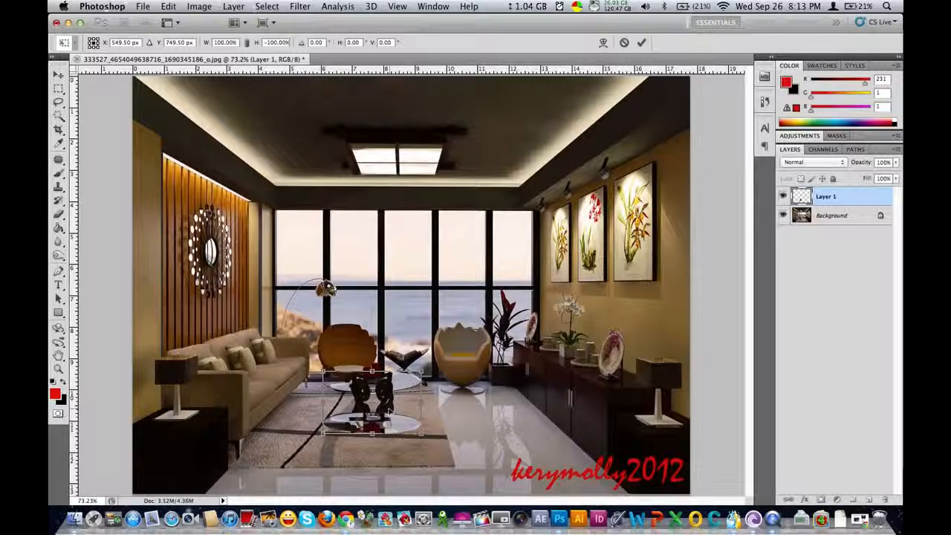
left_click_drag(399, 410, 389, 463)
key("Return")
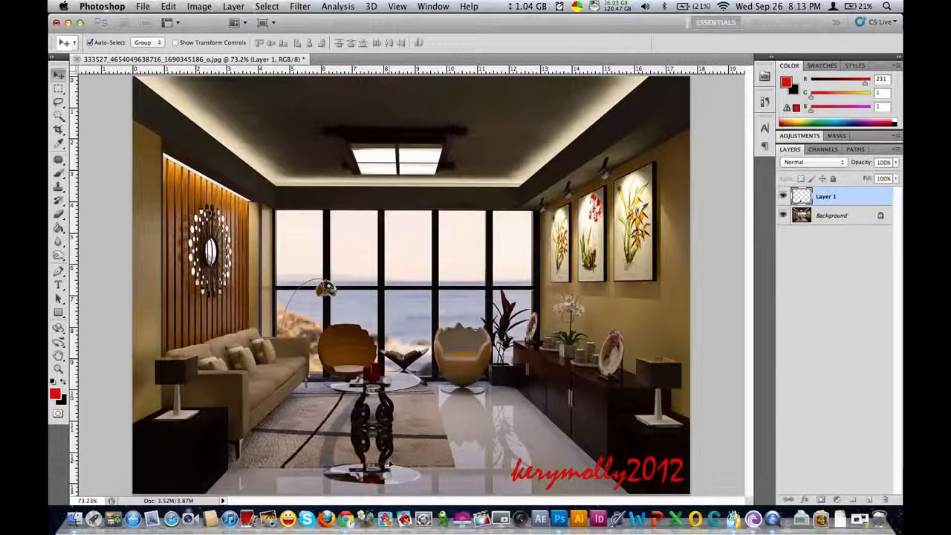
Move the flipped table slightly further down so its feet meet the feet of the original table
key("super+equal")
key("super+equal")
key("super+equal")
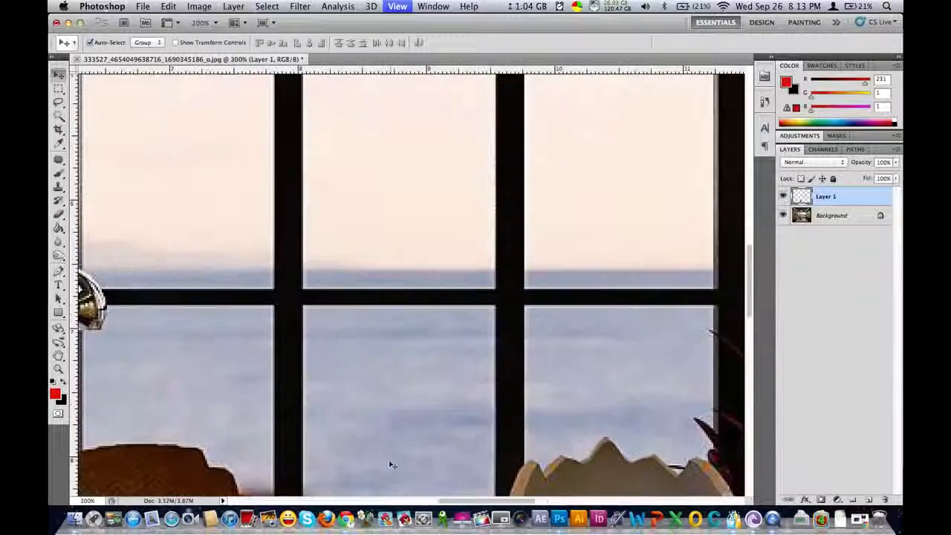
scroll(408, 438, "down", 10)
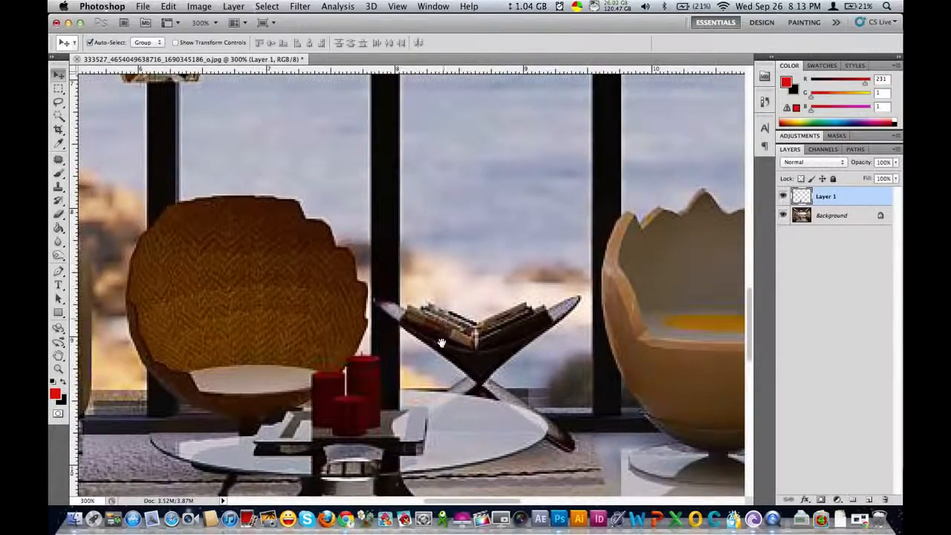
scroll(450, 321, "down", 10)
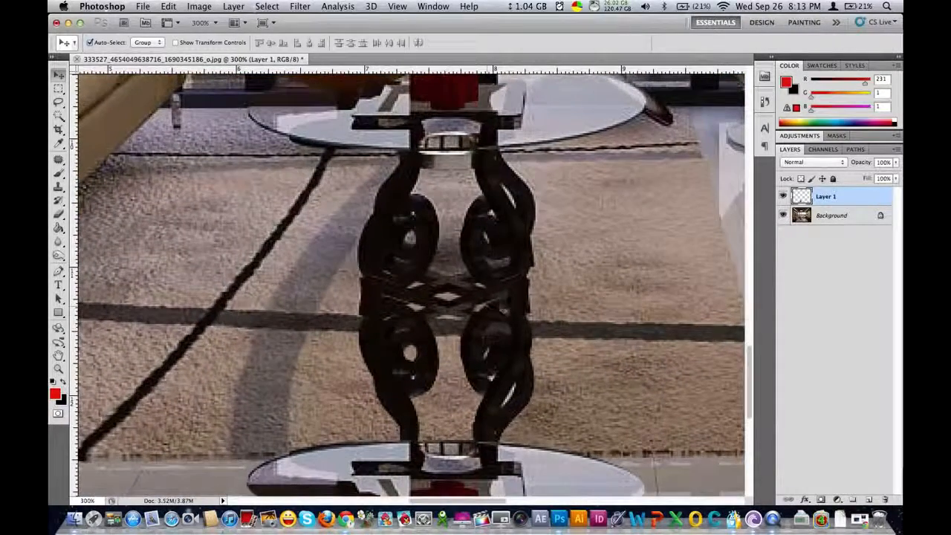
left_click_drag(506, 314, 503, 353)
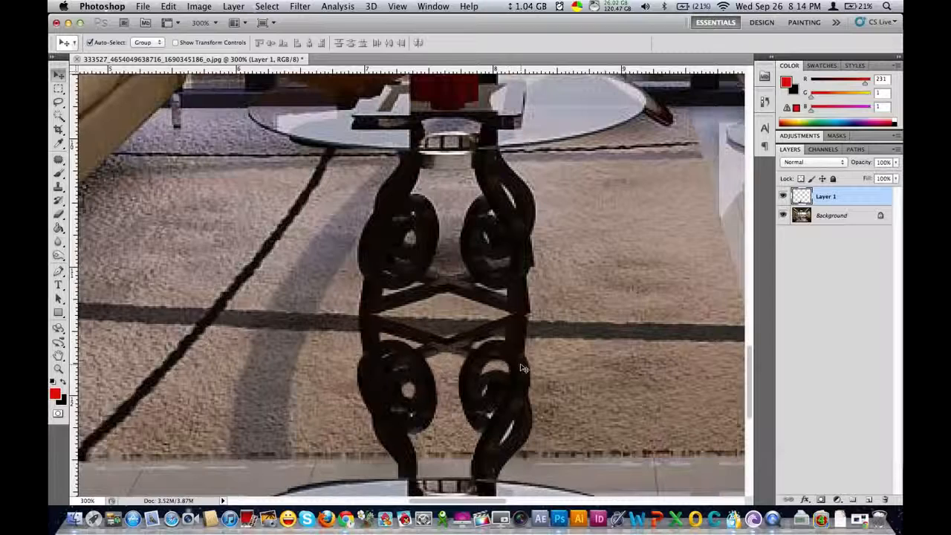
Add a layer mask to the flipped table and draw a linear black-to-white gradient from its tabletop up to just below the original tabletop
key("super+0")
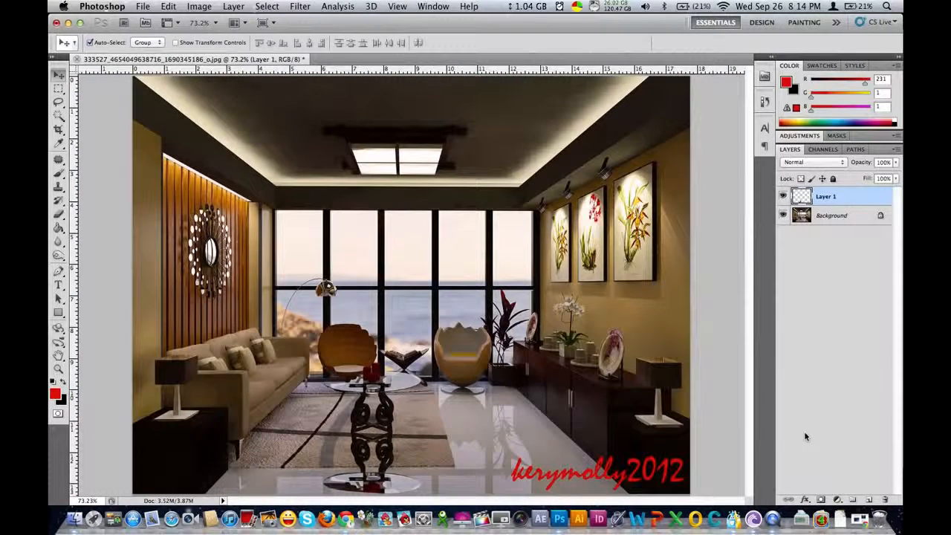
left_click(822, 499)
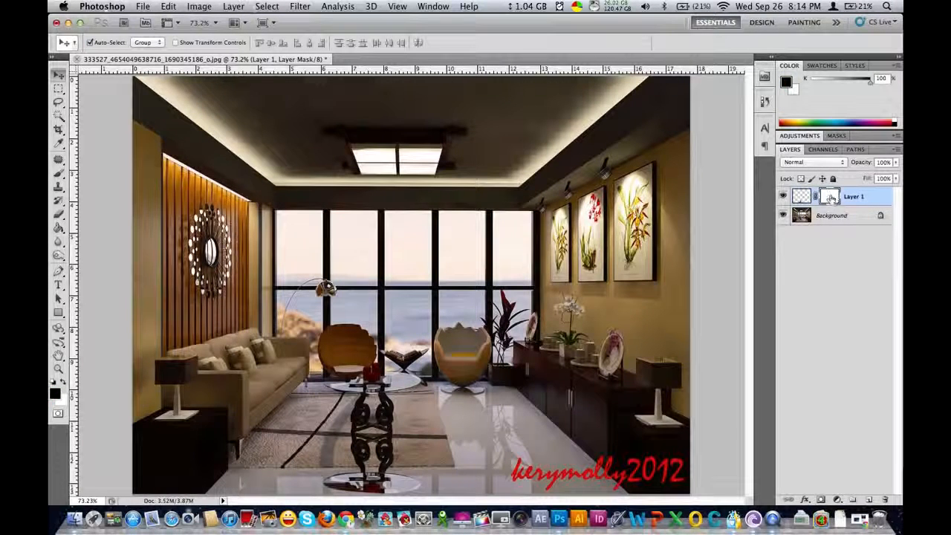
left_click(58, 227)
left_click(59, 229)
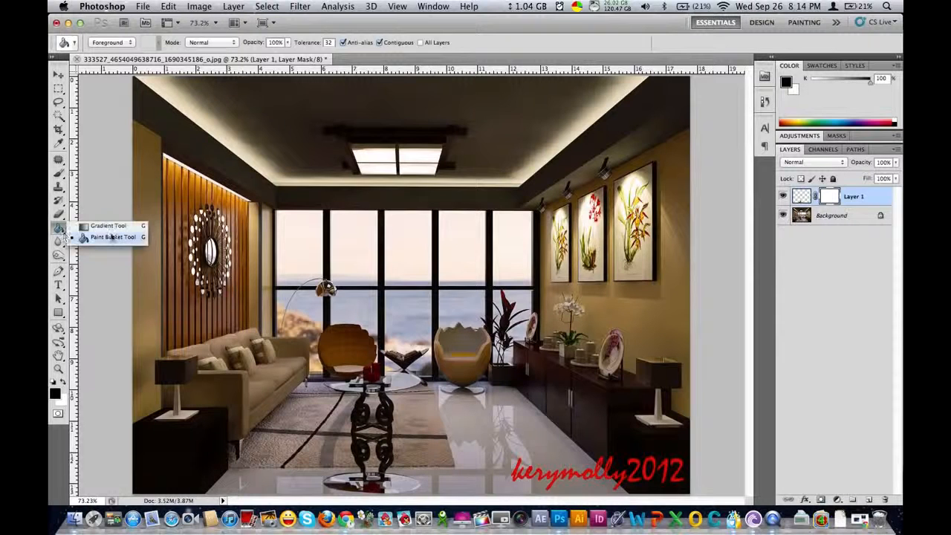
left_click(127, 226)
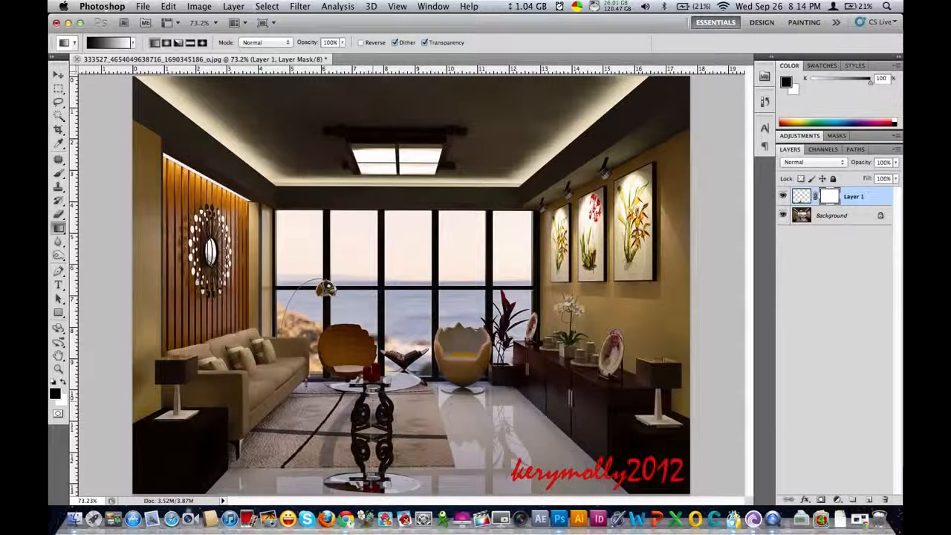
left_click_drag(371, 483, 372, 398)
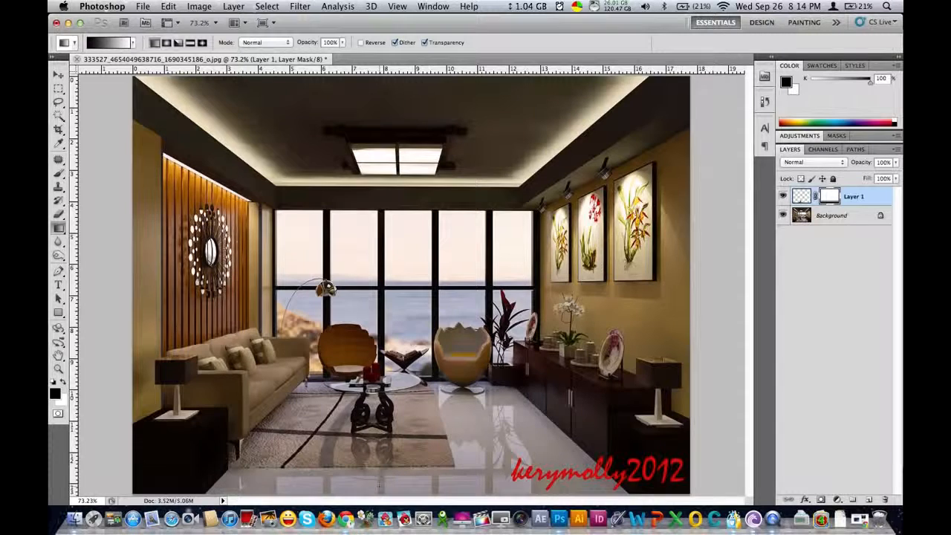
key("super+z")
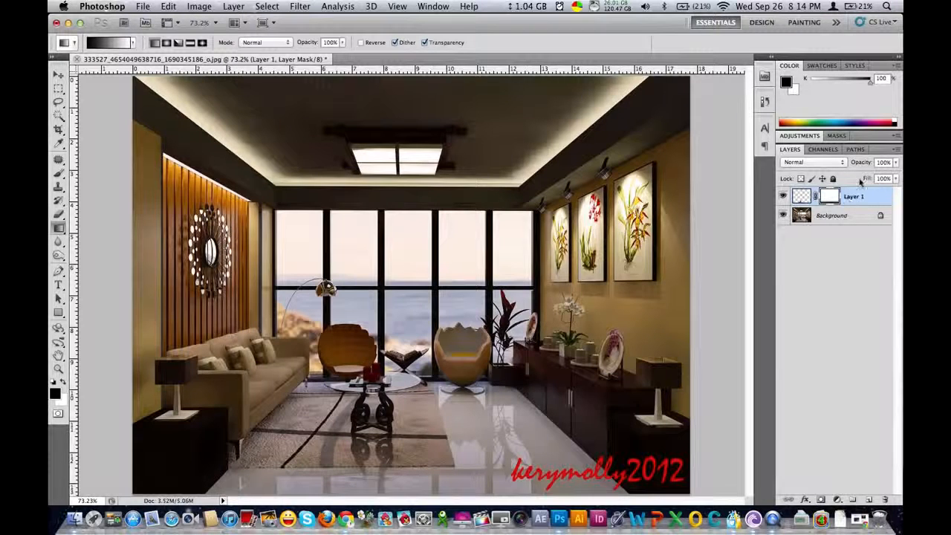
Try 45% opacity for the masked reflection layer, settle on 55%, and switch to the Move tool
left_click(884, 162)
type("45")
key("Return")
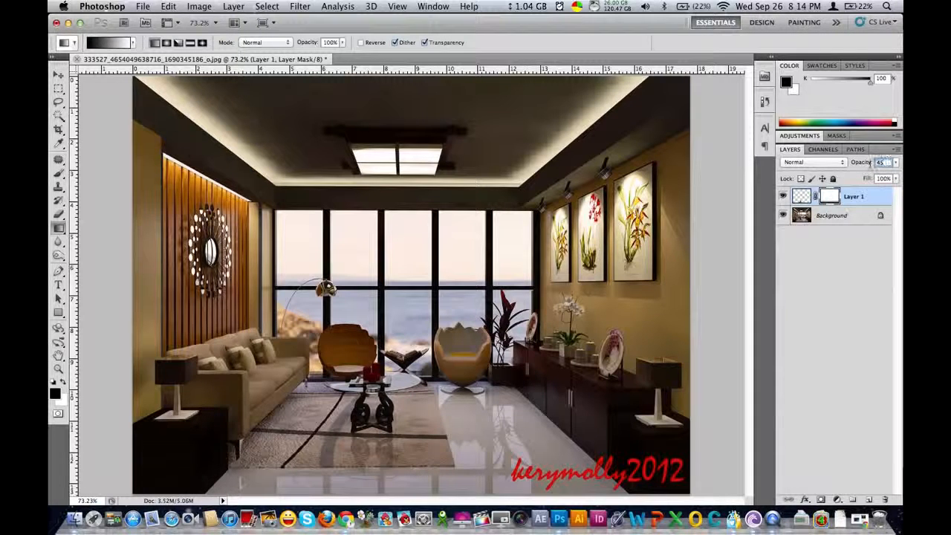
type("55")
left_click(58, 75)
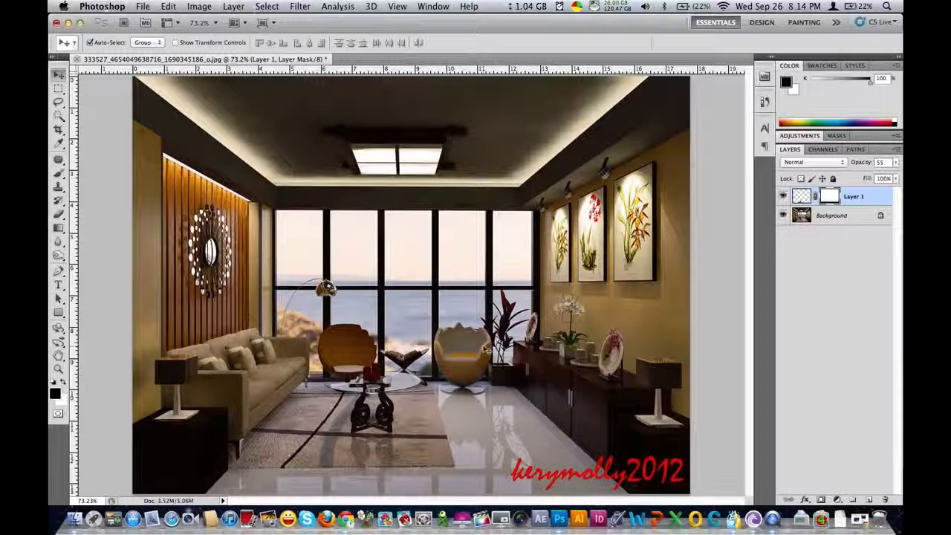